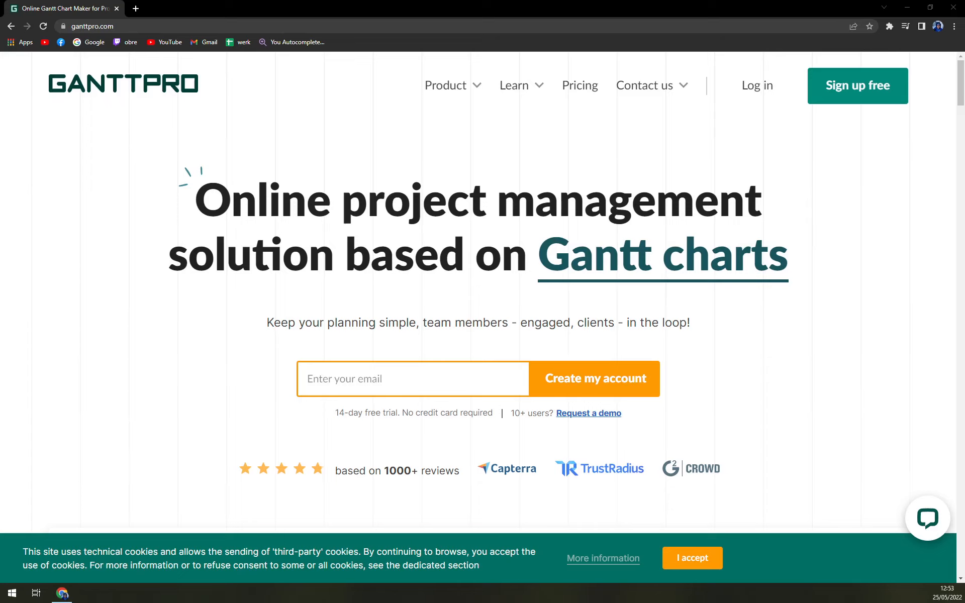
- Scroll through the Product Launch Gantt preview on the homepage, then go to Pricing
scroll(392, 125, "down", 3)
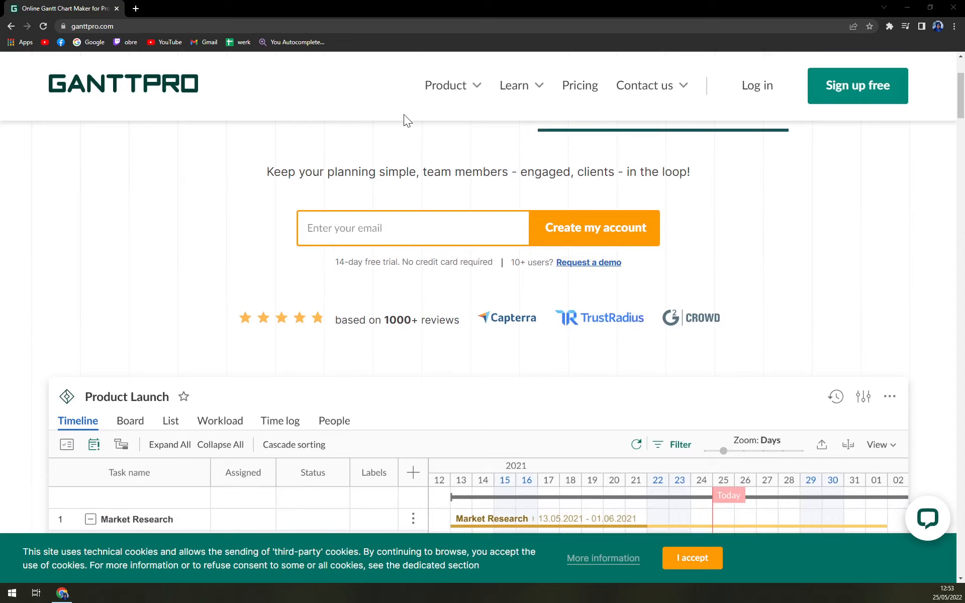
scroll(407, 121, "up", 3)
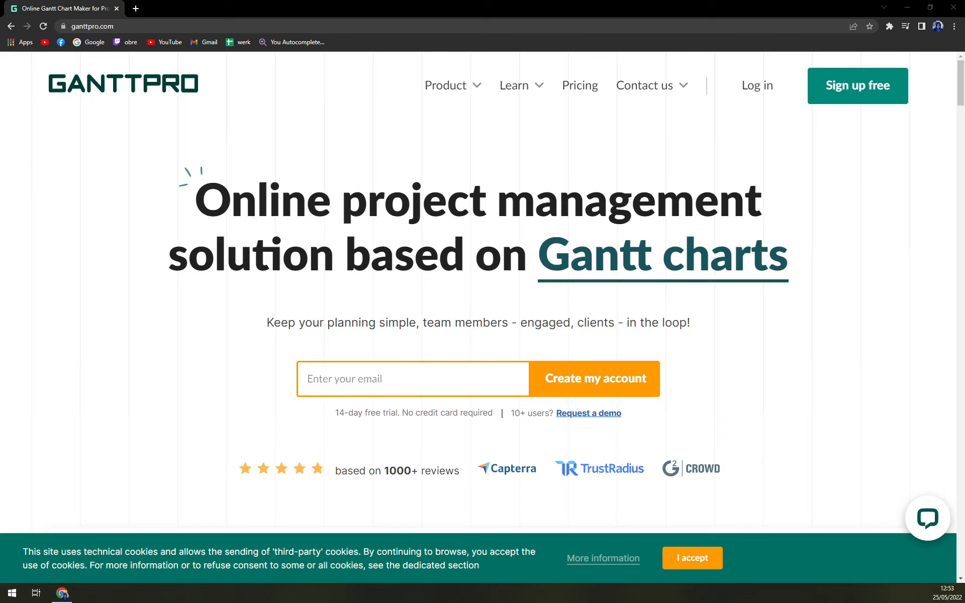
scroll(281, 125, "down", 5)
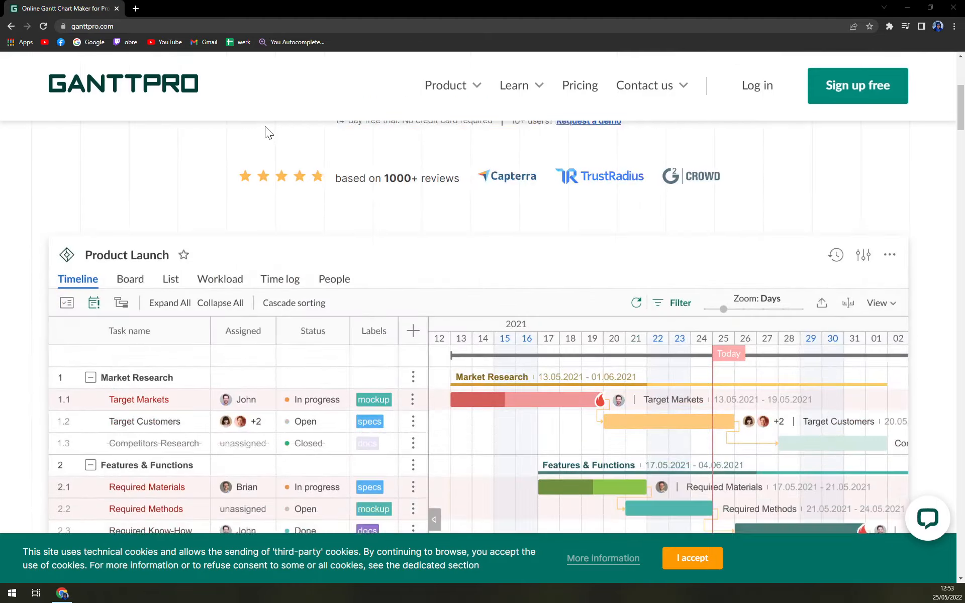
scroll(259, 133, "up", 5)
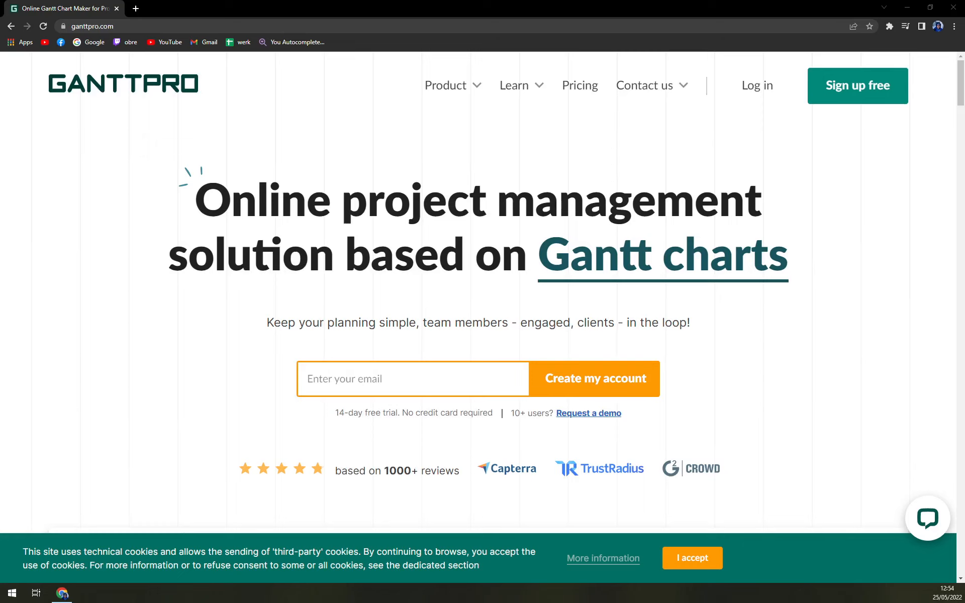
scroll(251, 188, "down", 8)
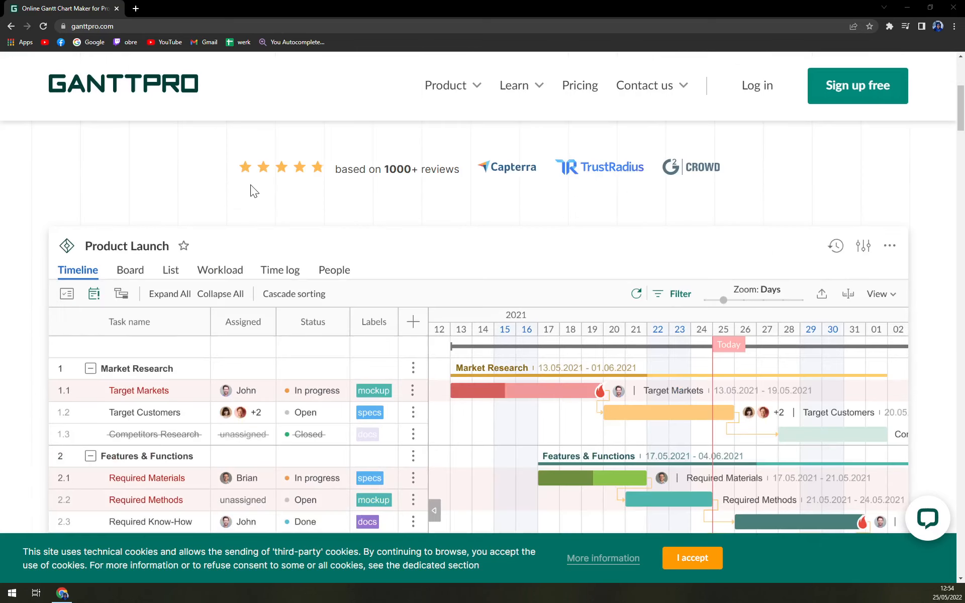
scroll(254, 184, "up", 8)
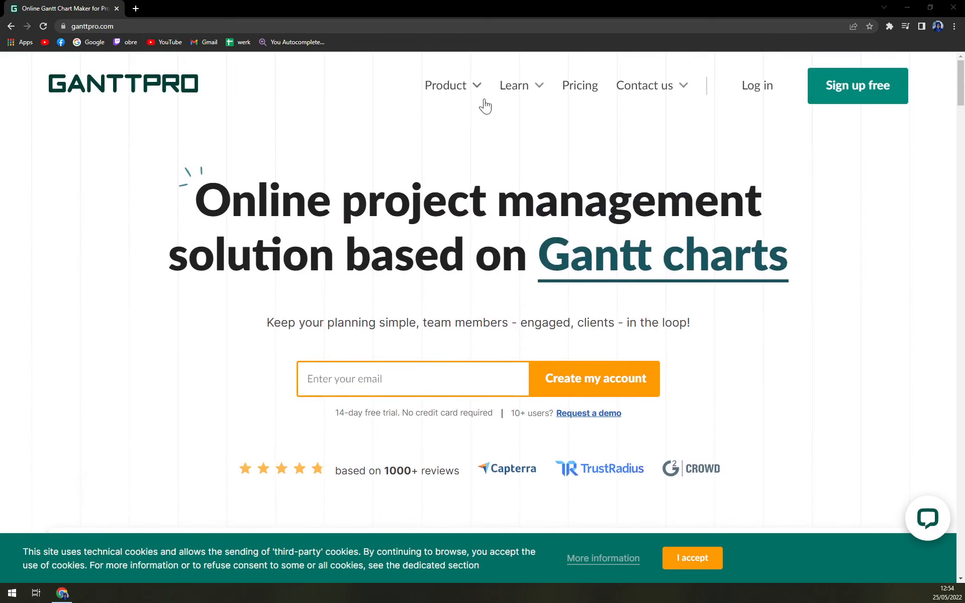
left_click(576, 92)
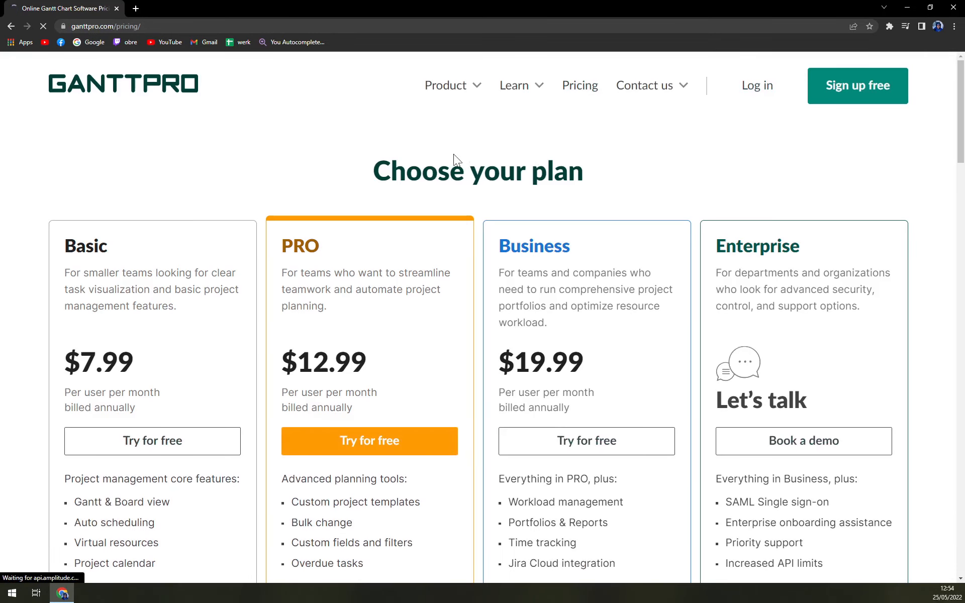
- Accept the cookie notice on the pricing page
scroll(423, 147, "down", 1)
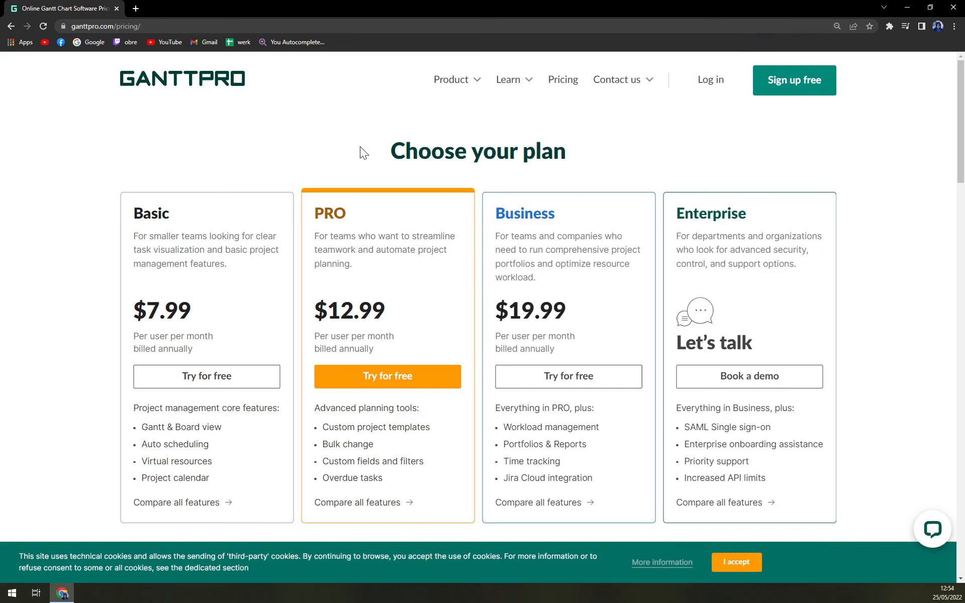
scroll(360, 146, "down", 5)
scroll(360, 147, "up", 5)
left_click(716, 561)
- Review the plans and feature comparison table, then return to the homepage via the logo
scroll(729, 310, "down", 5)
scroll(784, 357, "down", 7)
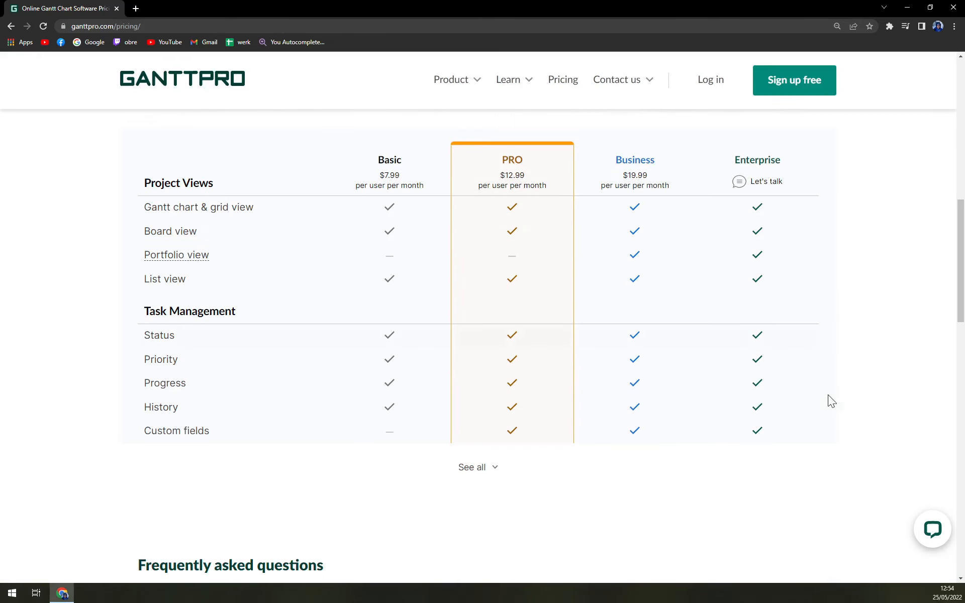
scroll(837, 417, "up", 7)
scroll(862, 375, "up", 4)
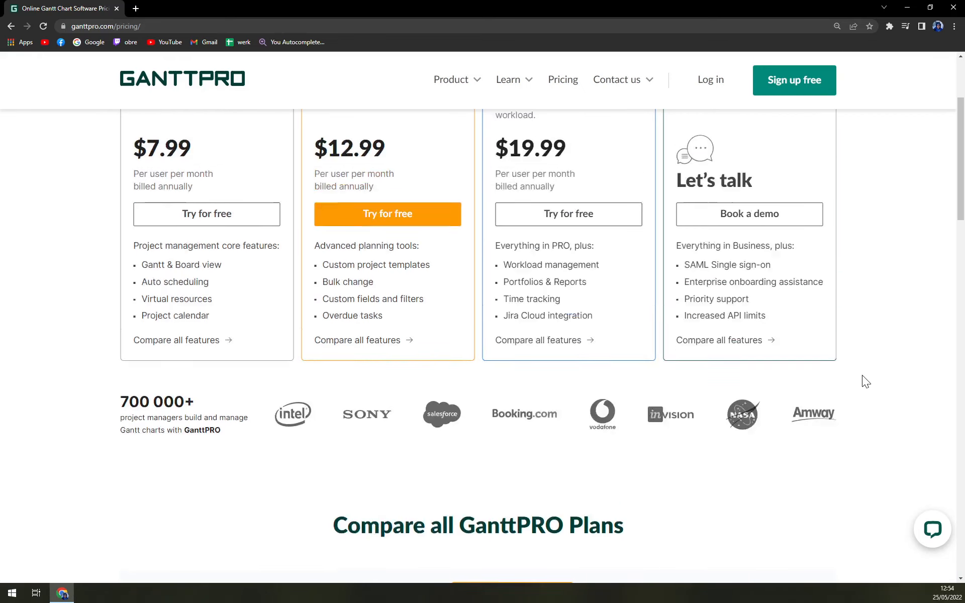
scroll(503, 457, "down", 1)
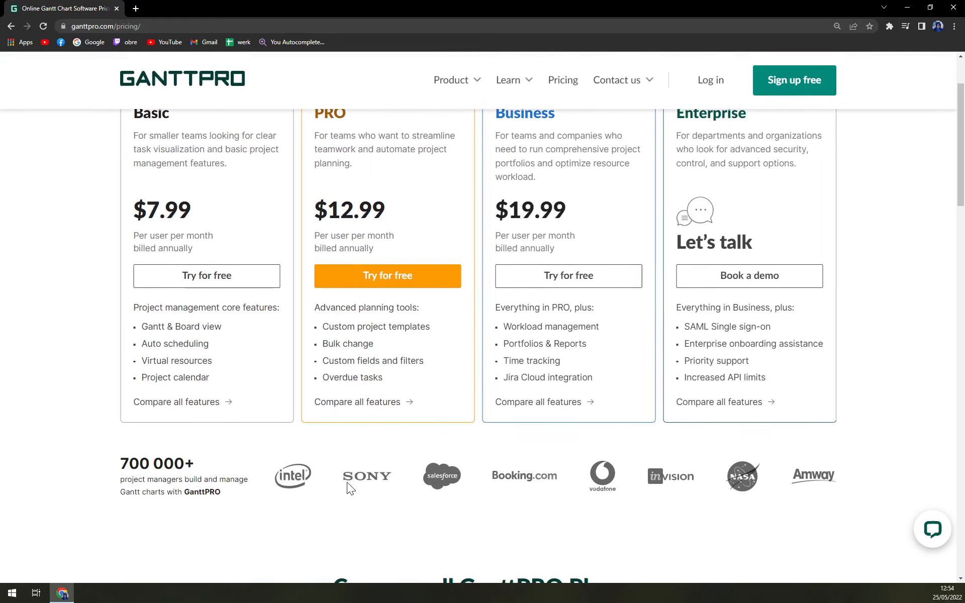
left_click_drag(121, 455, 225, 514)
left_click(279, 517)
scroll(719, 509, "up", 2)
scroll(799, 503, "down", 15)
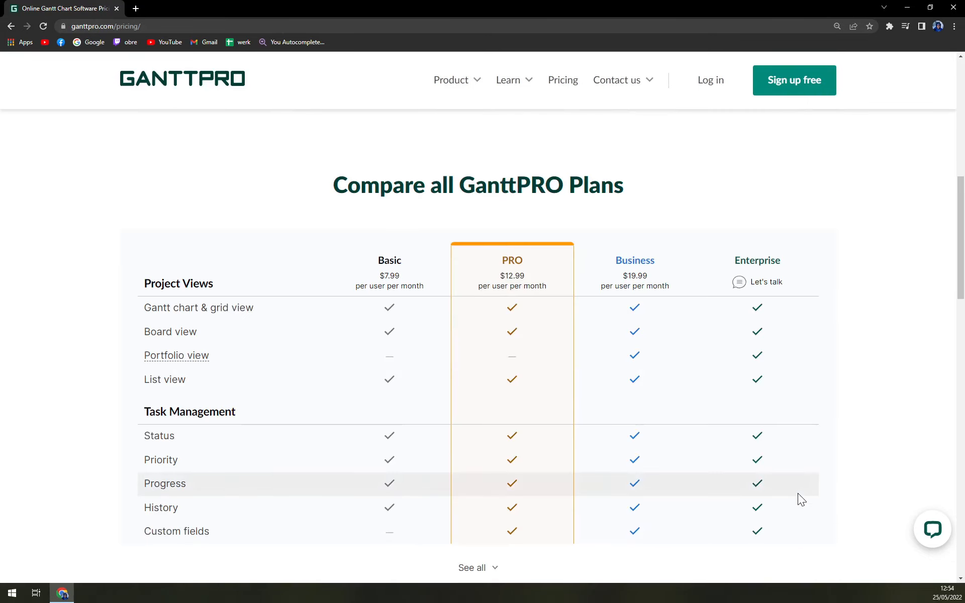
scroll(798, 498, "up", 15)
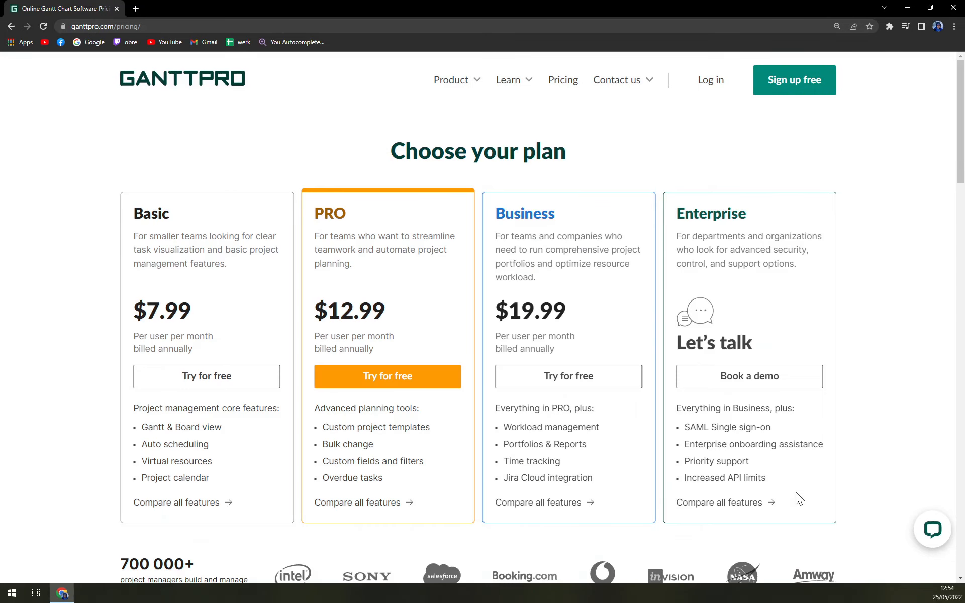
left_click(161, 93)
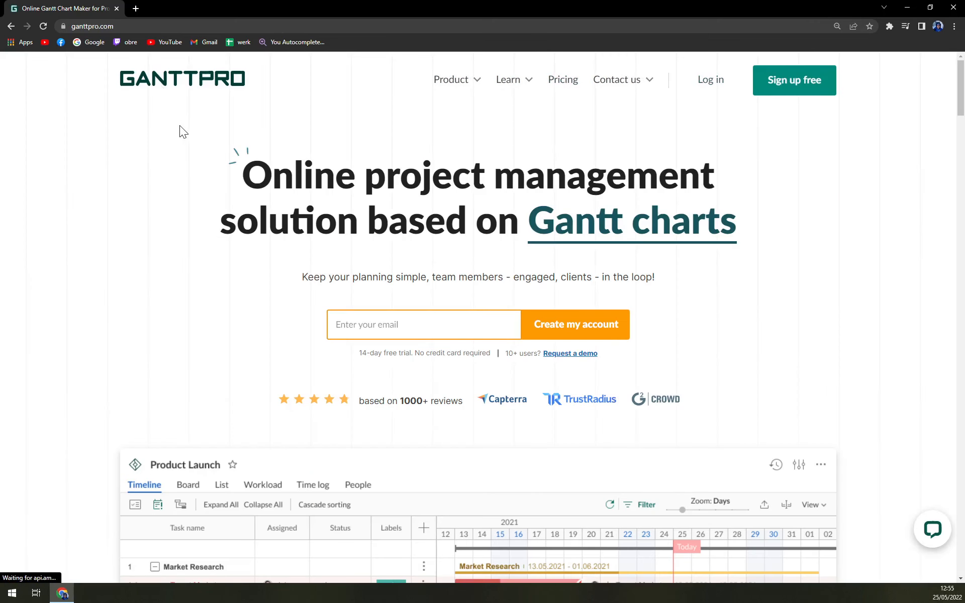
- Sign up free with an e-mail address, agree to the Terms, and create the account
left_click(814, 83)
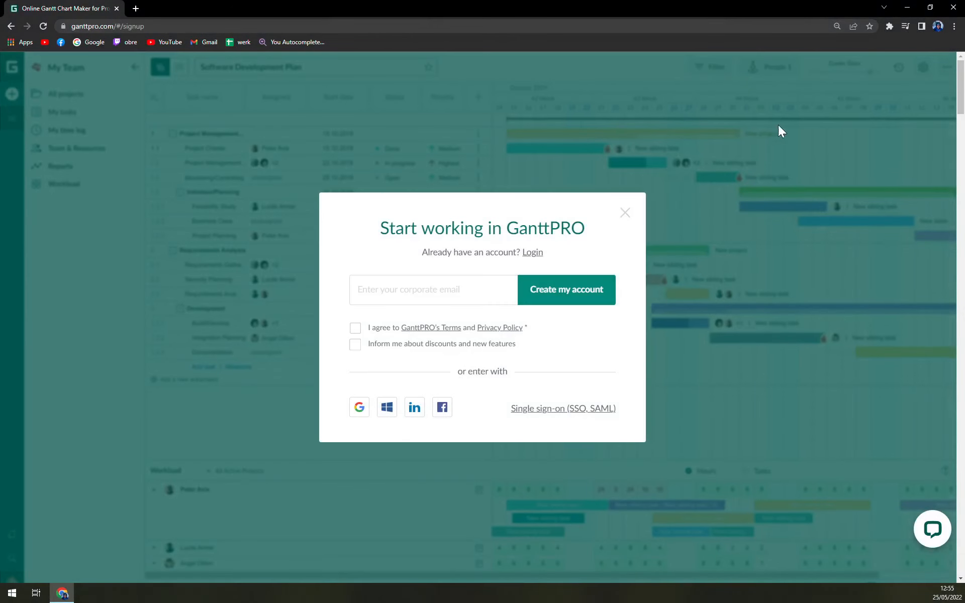
left_click(455, 293)
left_click(352, 256)
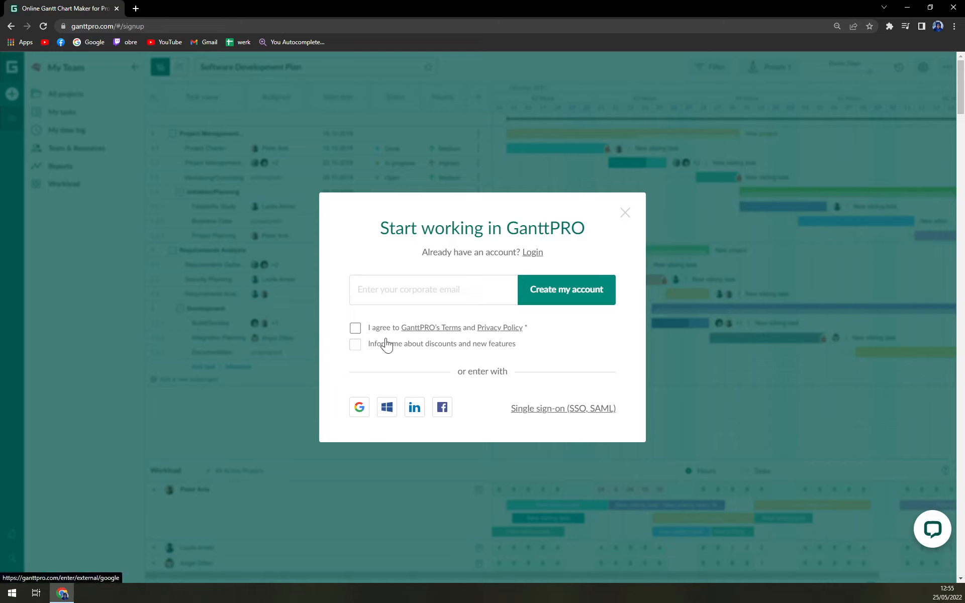
left_click(372, 290)
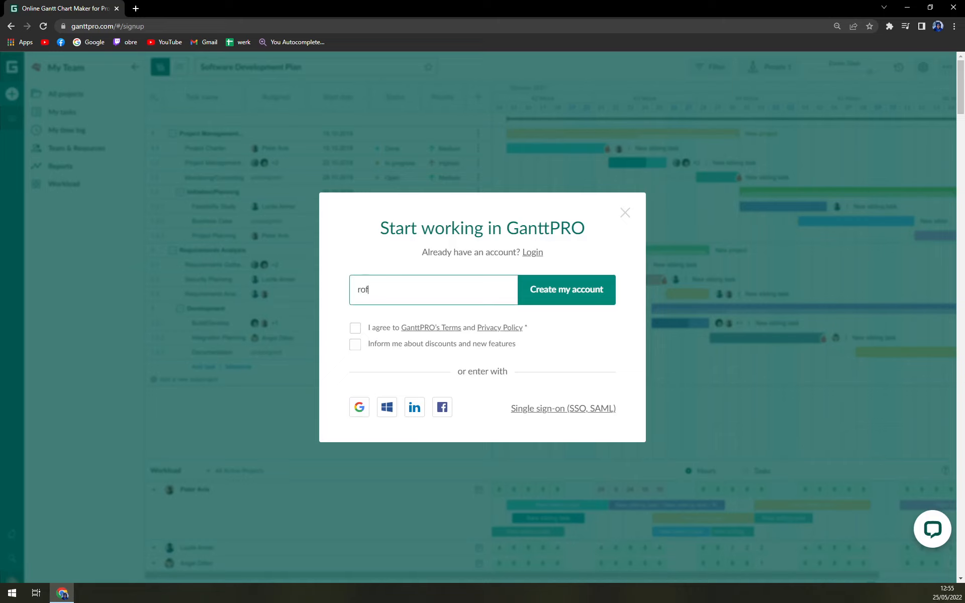
left_click(535, 289)
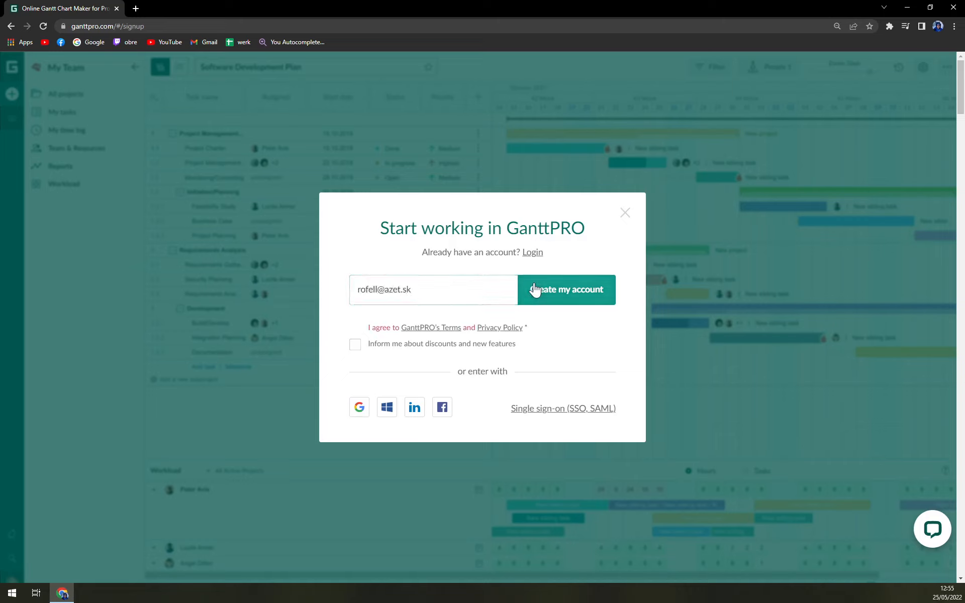
left_click(357, 329)
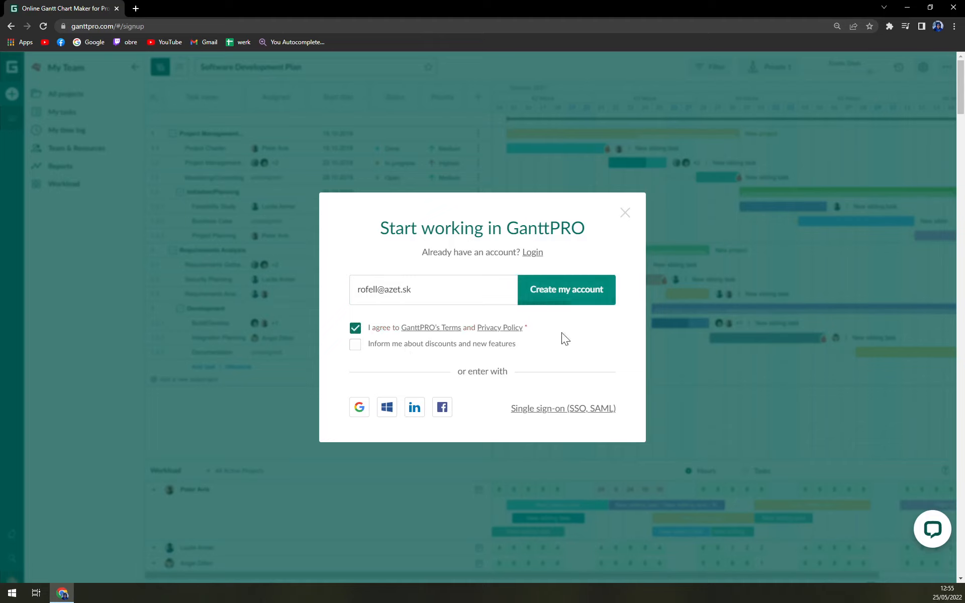
left_click(552, 301)
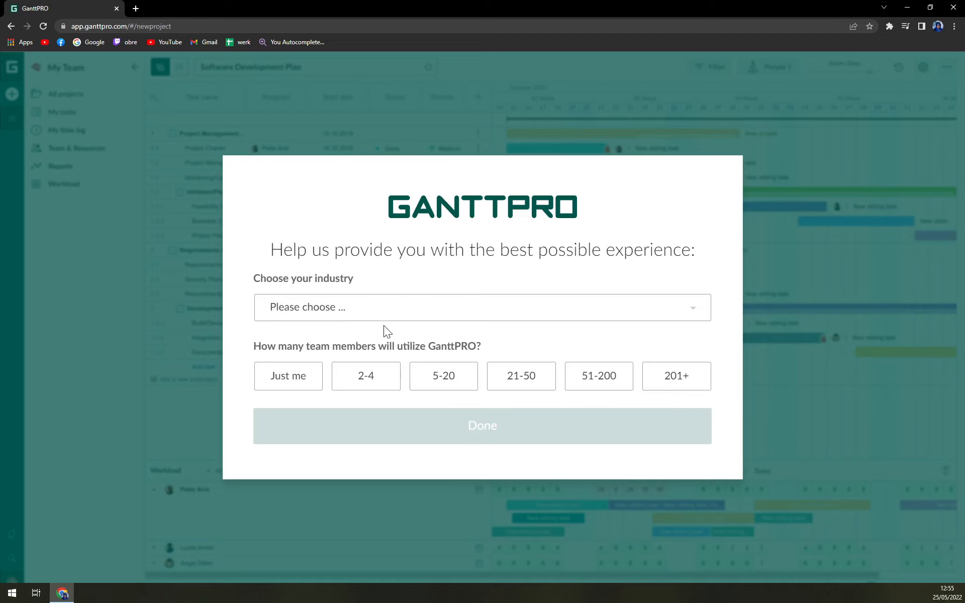
- Answer the questionnaire with Education as industry and a one-person team
left_click(346, 316)
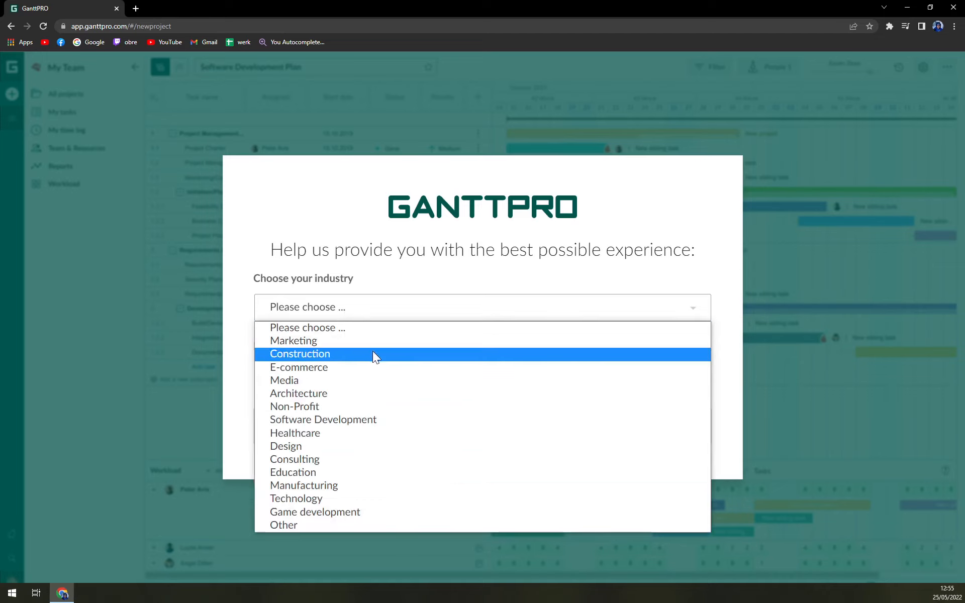
left_click(342, 472)
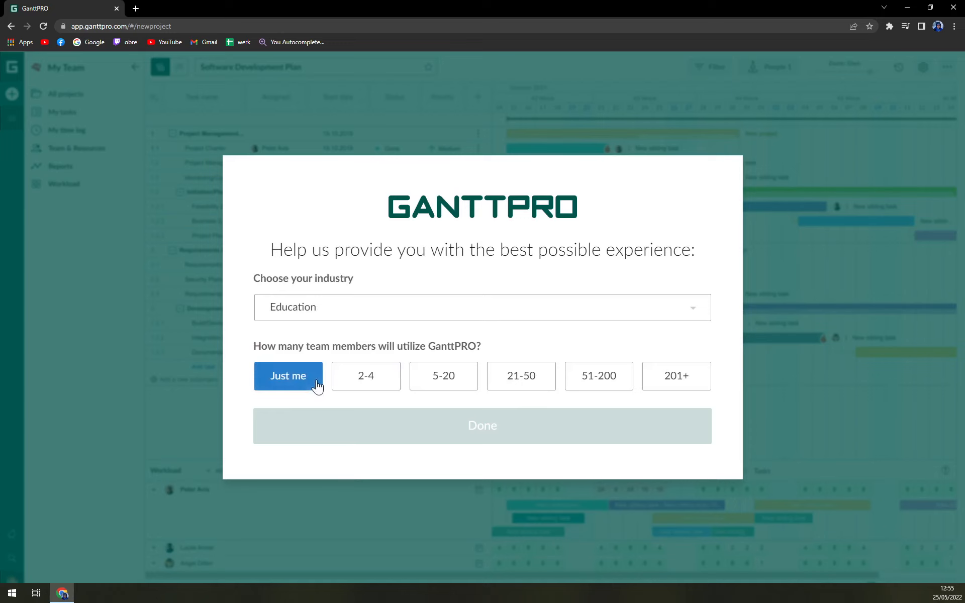
left_click(287, 385)
left_click(463, 437)
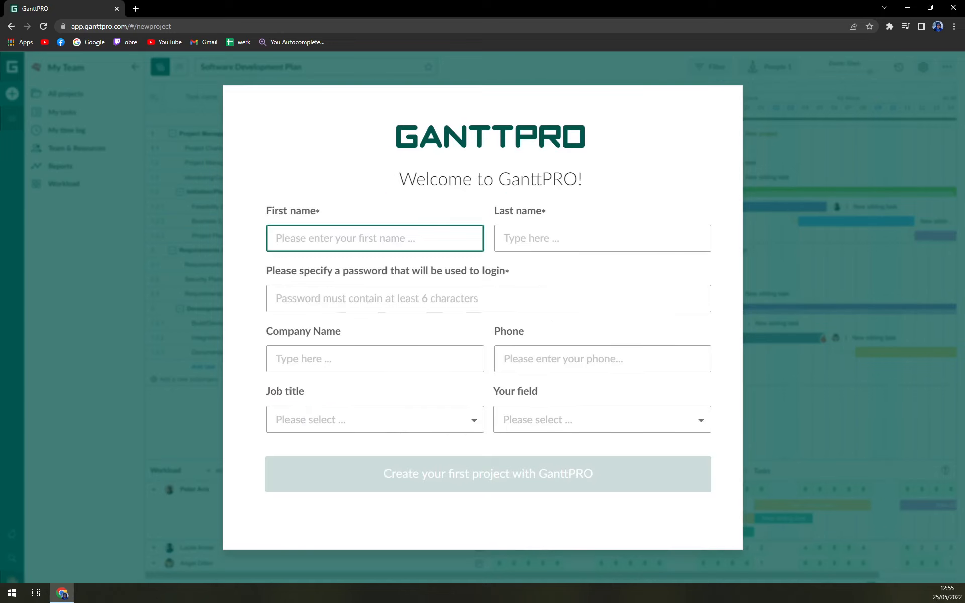
- Enter the user's first name, last name and an account password
key("Tab")
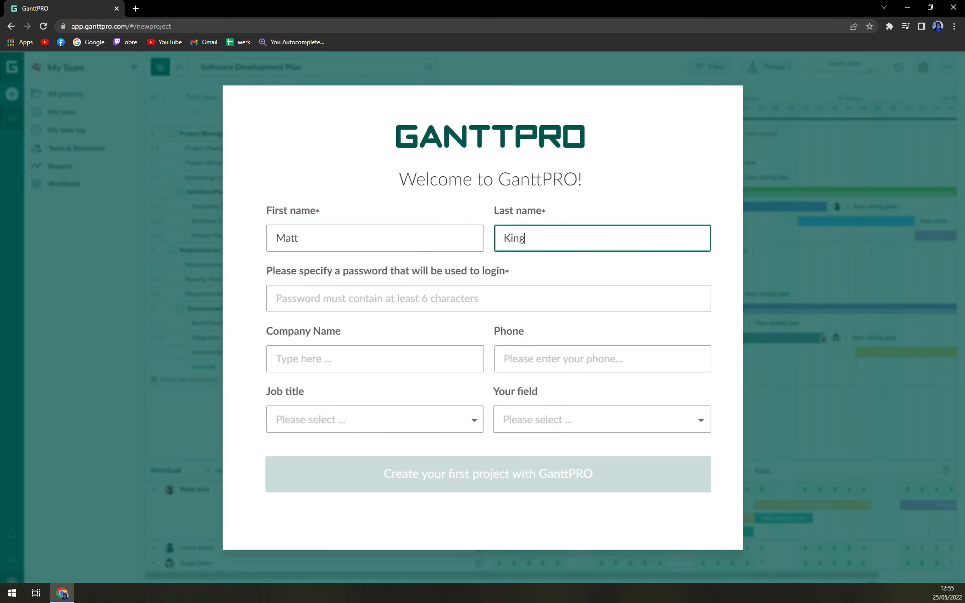
key("Tab")
type("•")
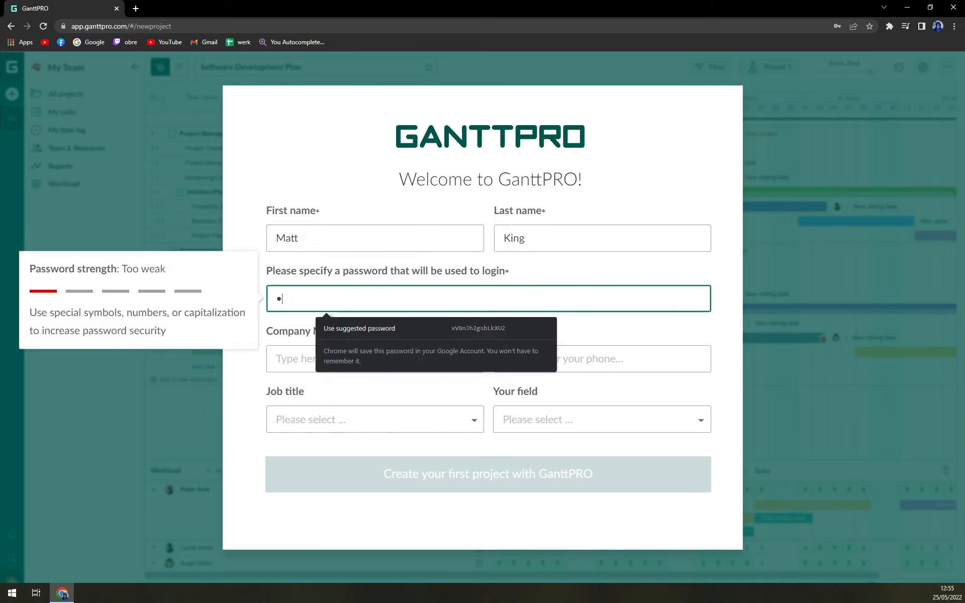
type("•••••••••")
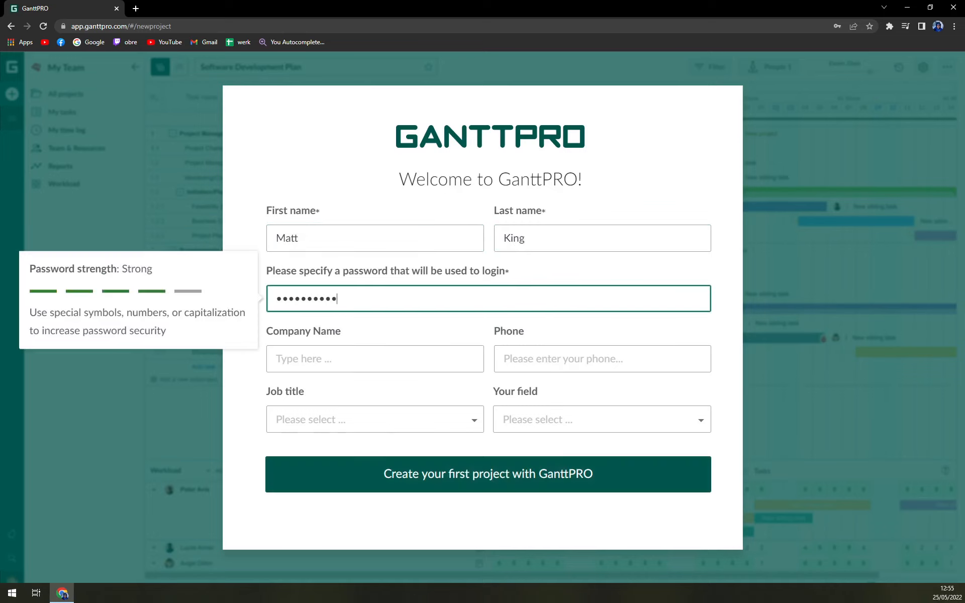
- Set company MKTips, job title Educator and field Engineering, then submit the profile
left_click(276, 359)
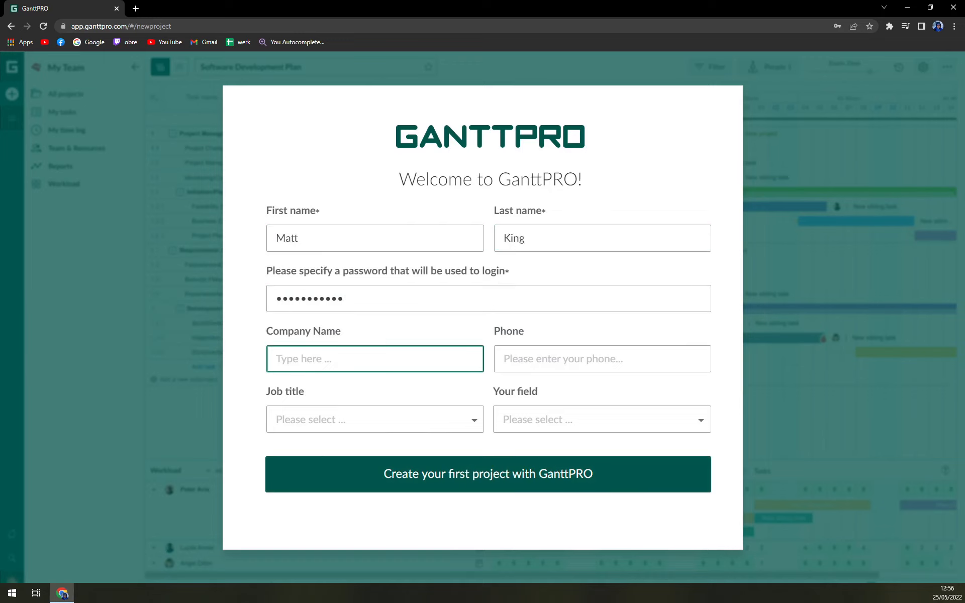
type("MKTips")
key("Tab")
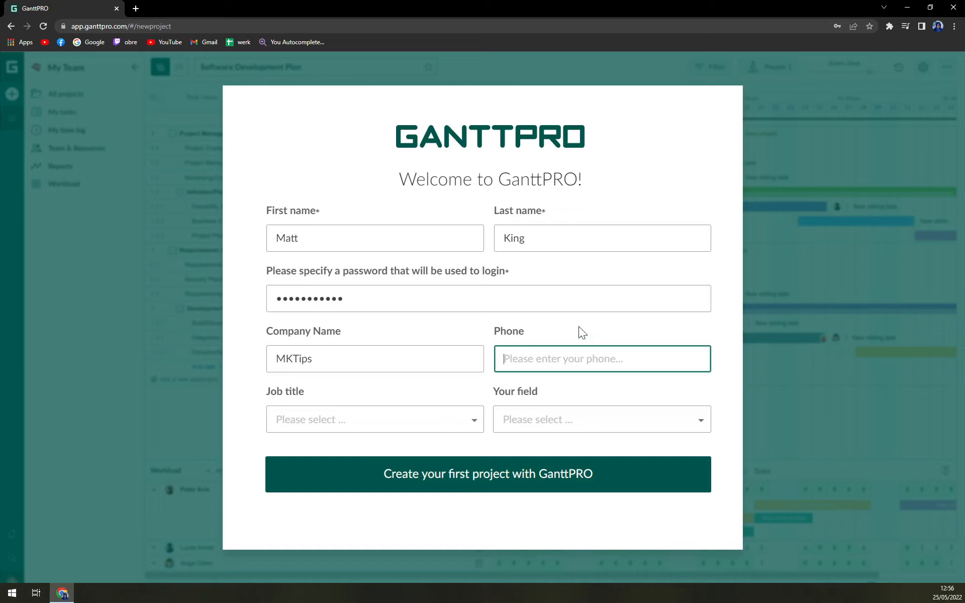
left_click(385, 431)
left_click(324, 364)
left_click(538, 423)
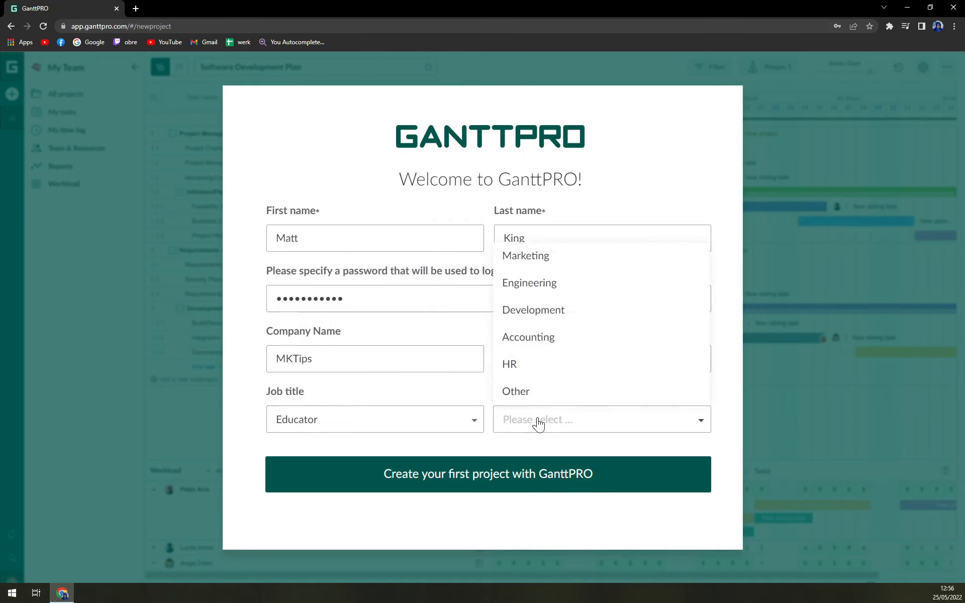
left_click(537, 291)
left_click(492, 481)
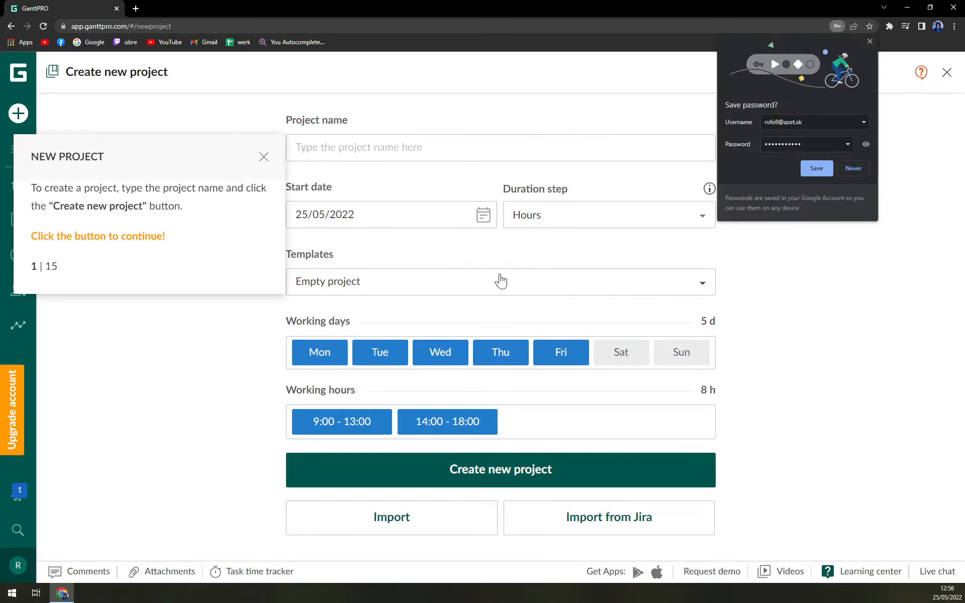
- Dismiss the save-password popup, name the project TEST, and close the tour hint
left_click(849, 167)
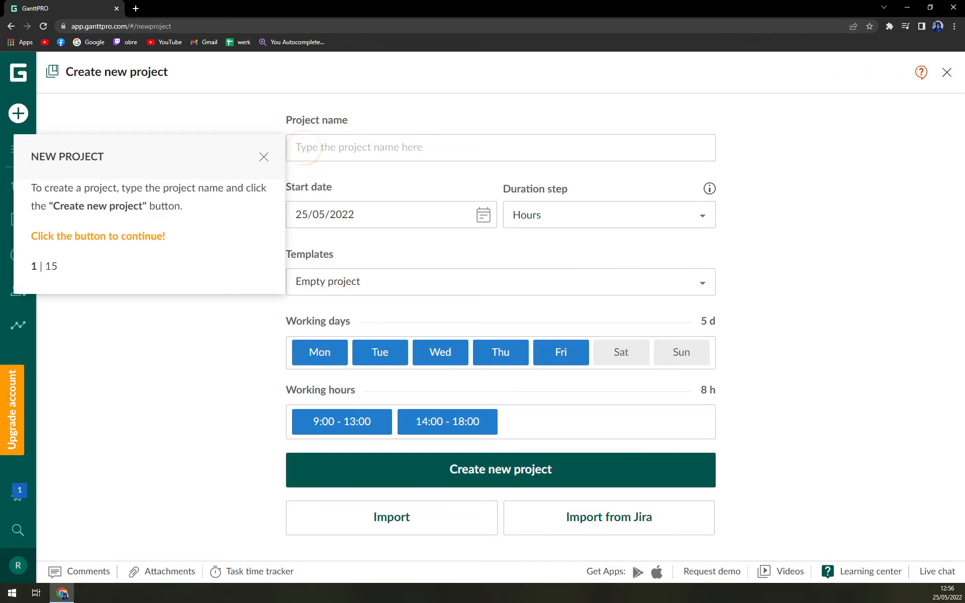
left_click(302, 147)
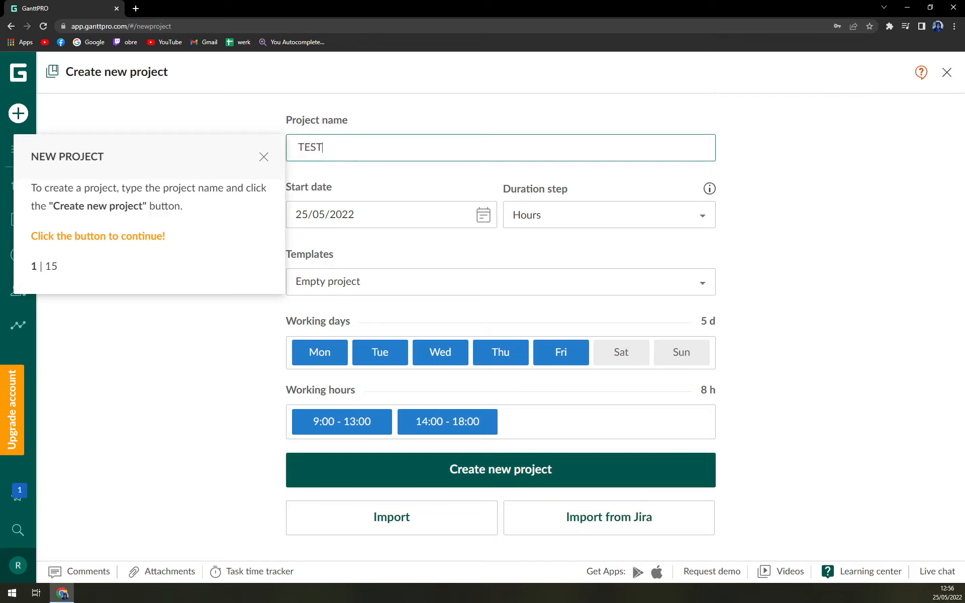
left_click(144, 237)
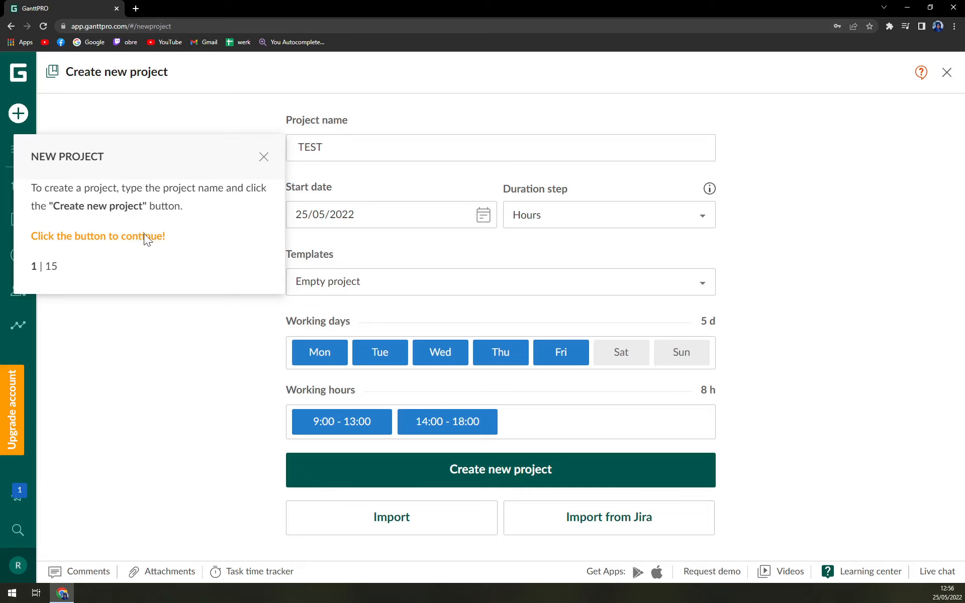
left_click(263, 157)
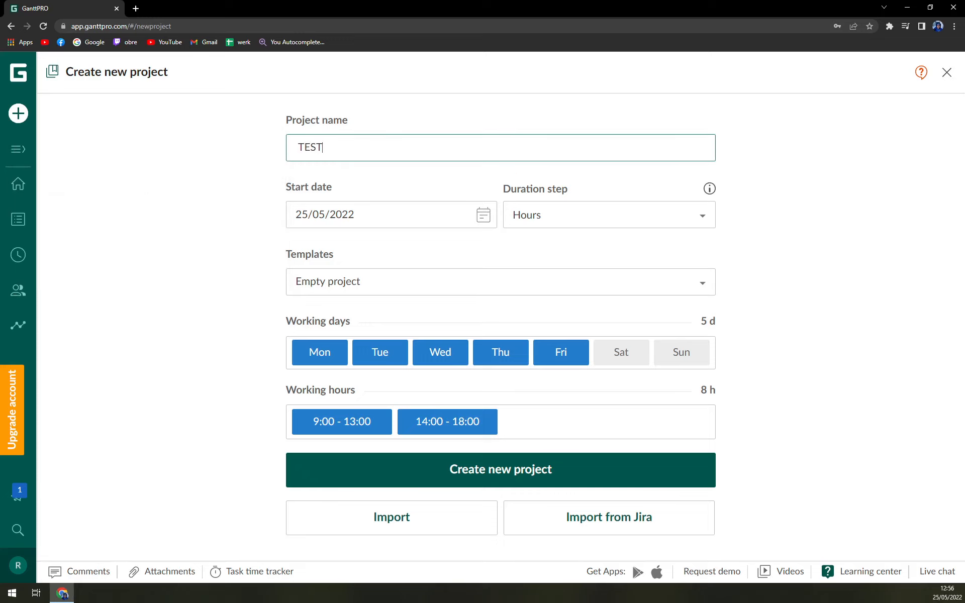
- Set the duration step to Days, keep Empty project, and create the project
left_click(555, 216)
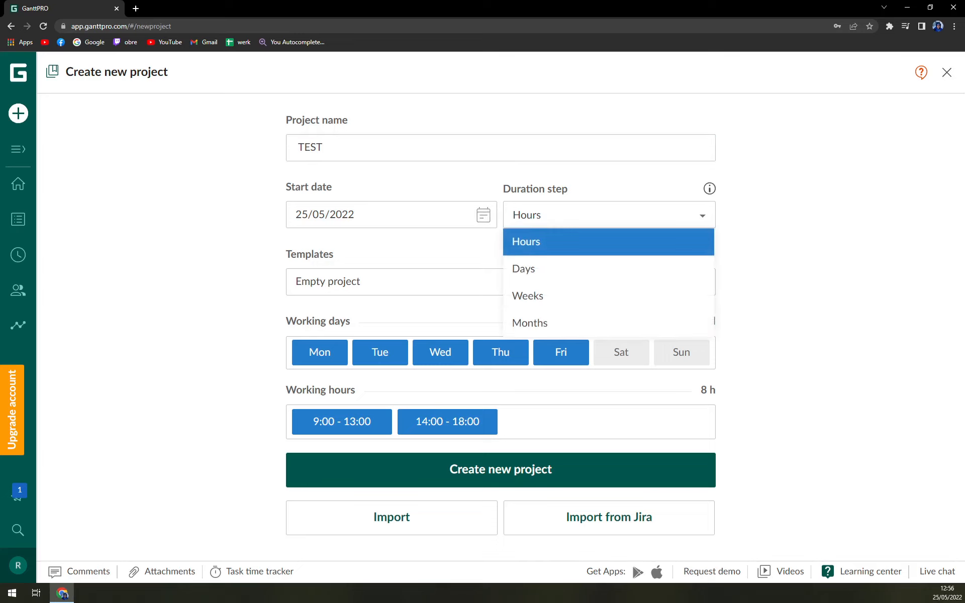
left_click(535, 249)
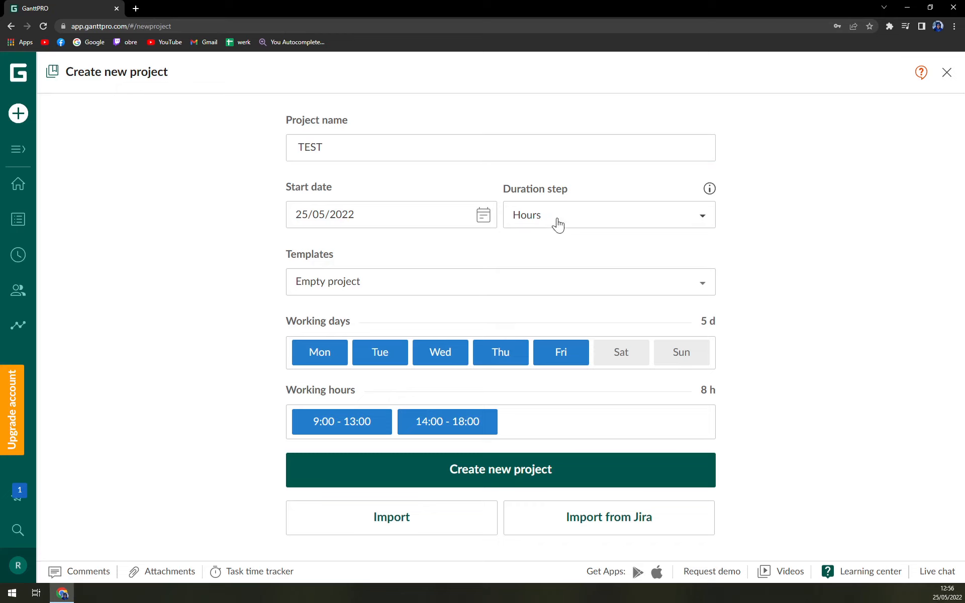
left_click(558, 221)
left_click(540, 267)
left_click(337, 287)
left_click(197, 279)
left_click(501, 471)
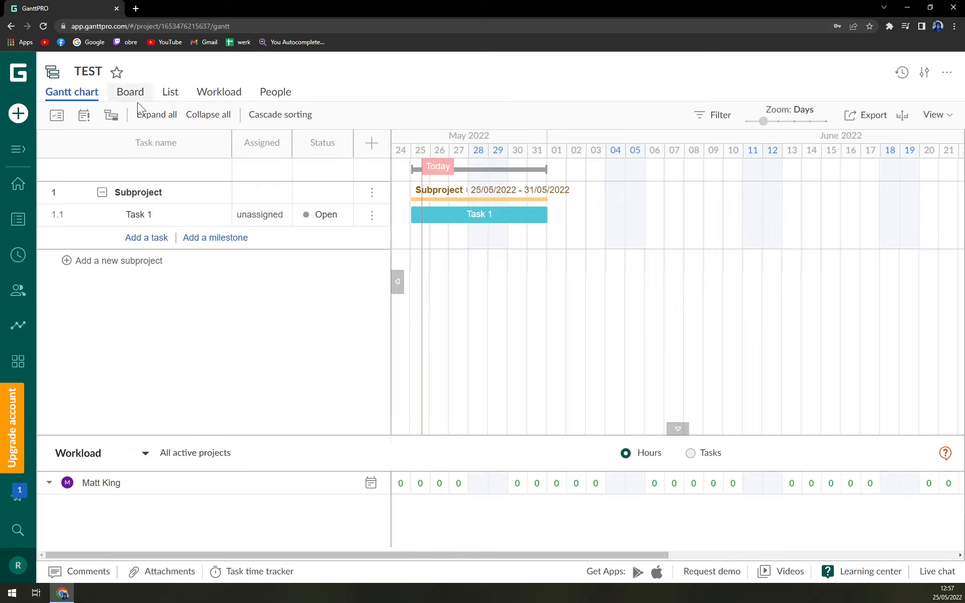
left_click(117, 97)
left_click(68, 97)
left_click_drag(554, 214, 595, 220)
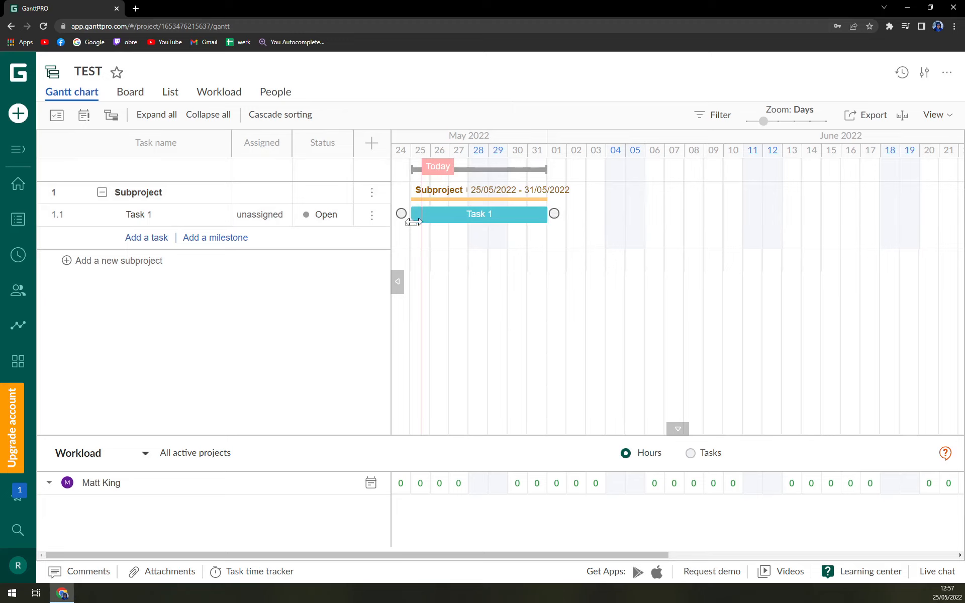
mouse_move(416, 219)
left_mouse_down()
mouse_move(511, 222)
mouse_move(404, 221)
left_mouse_up()
left_click(20, 113)
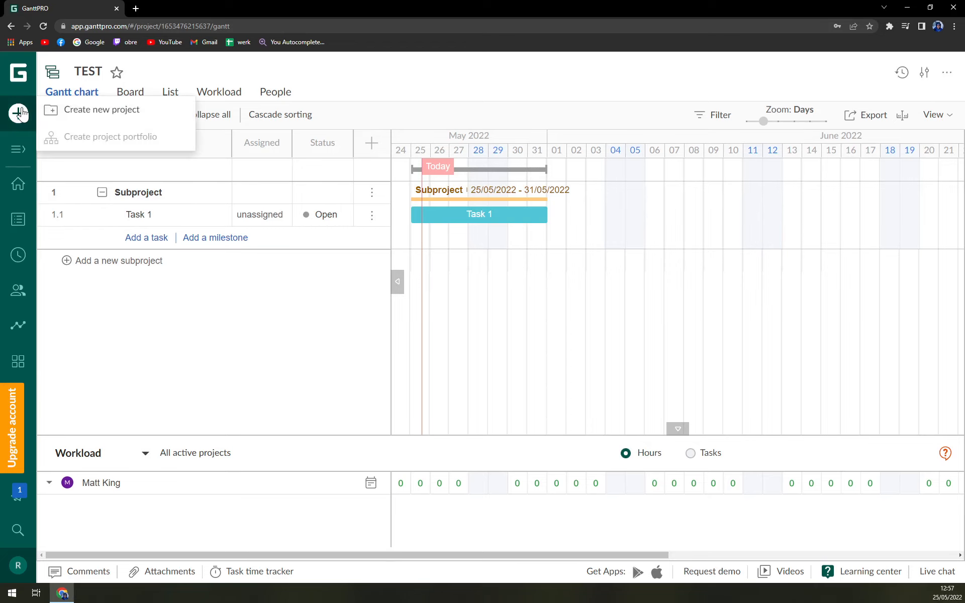
- Toggle the navigation panel and the all-projects list open and closed
left_click(18, 151)
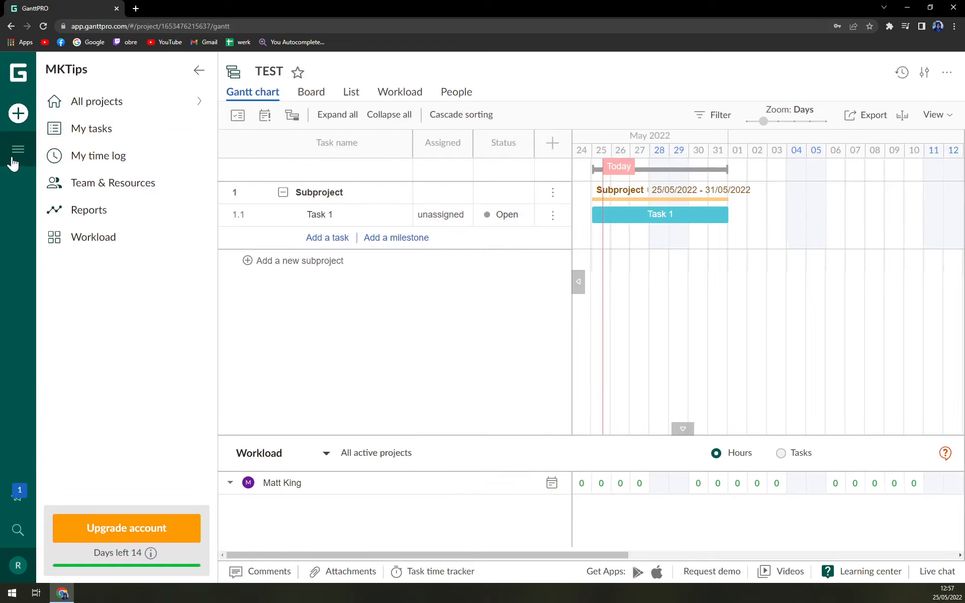
left_click(18, 159)
left_click(19, 159)
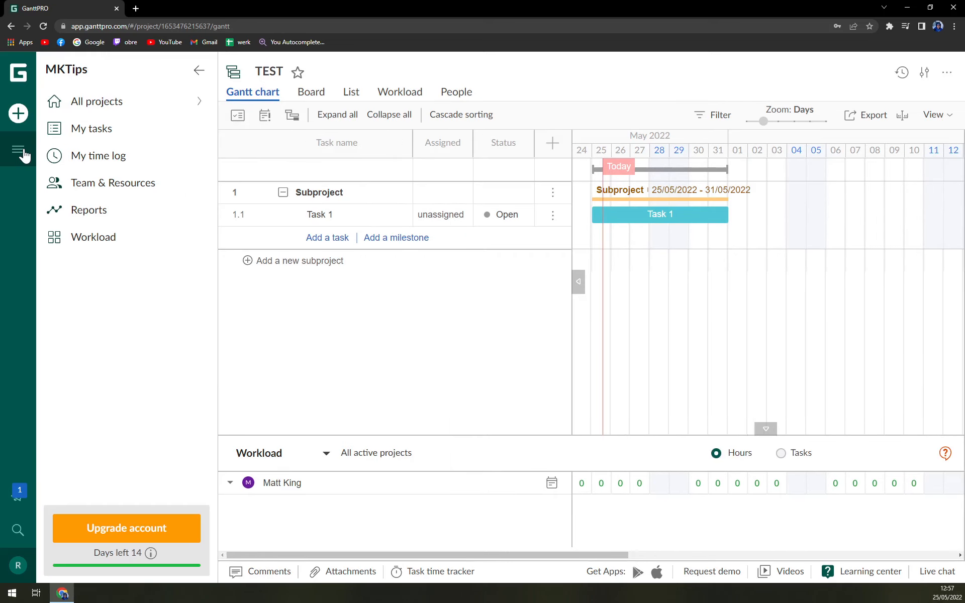
left_click(21, 158)
left_click(19, 186)
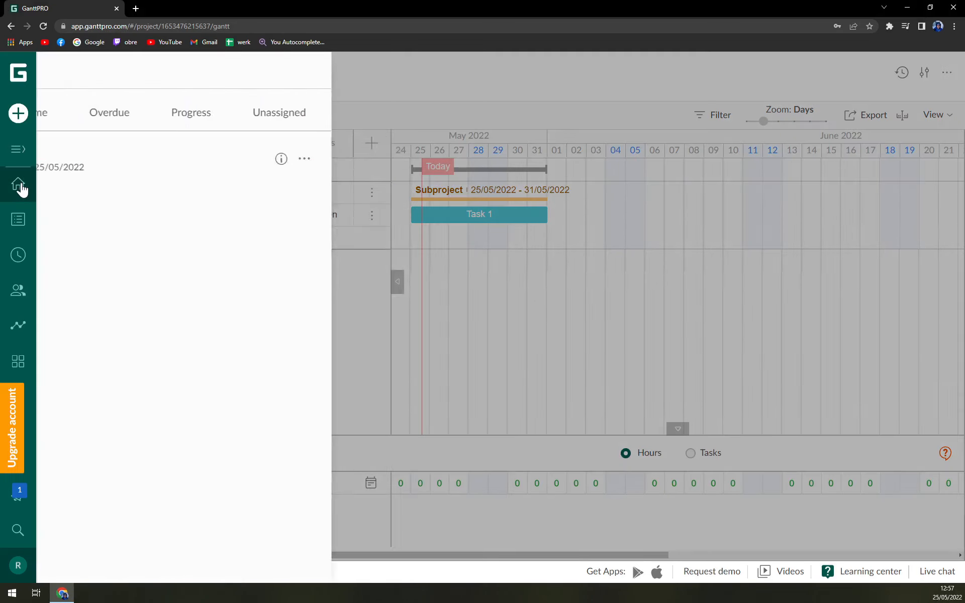
left_click(20, 187)
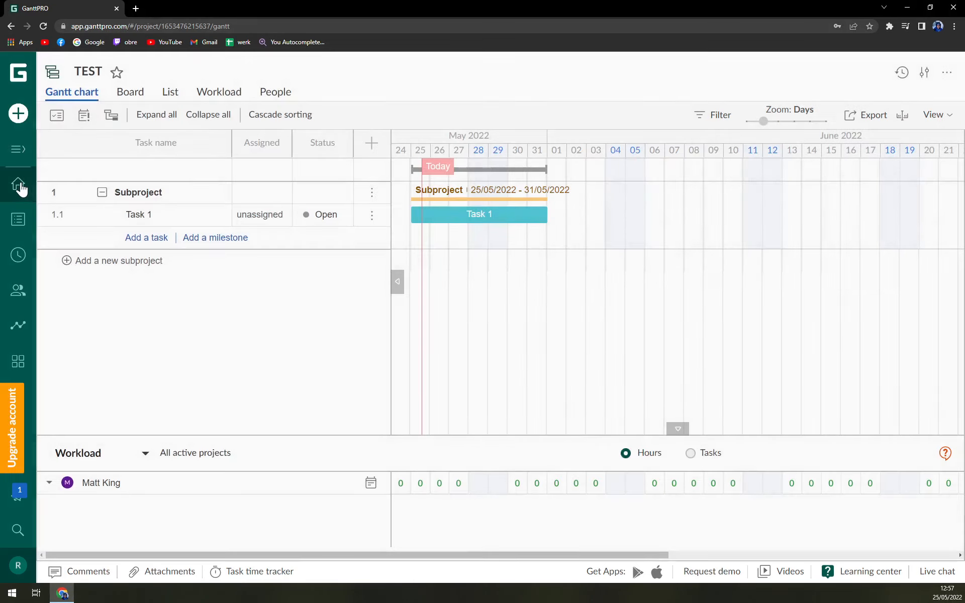
- Step through My tasks, My time log, Team & Resources and Reports to Workload
left_click(21, 220)
left_click(20, 257)
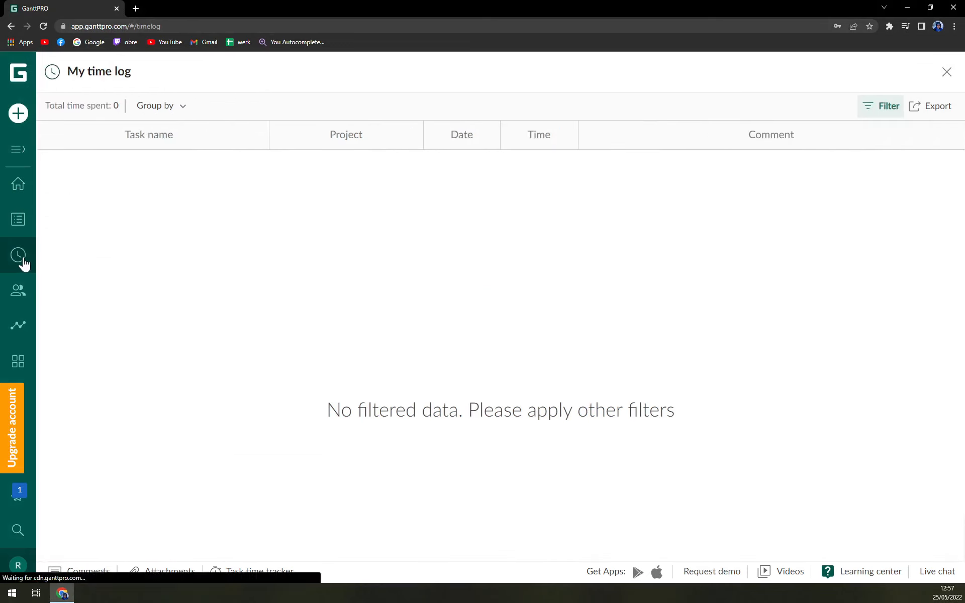
left_click(20, 296)
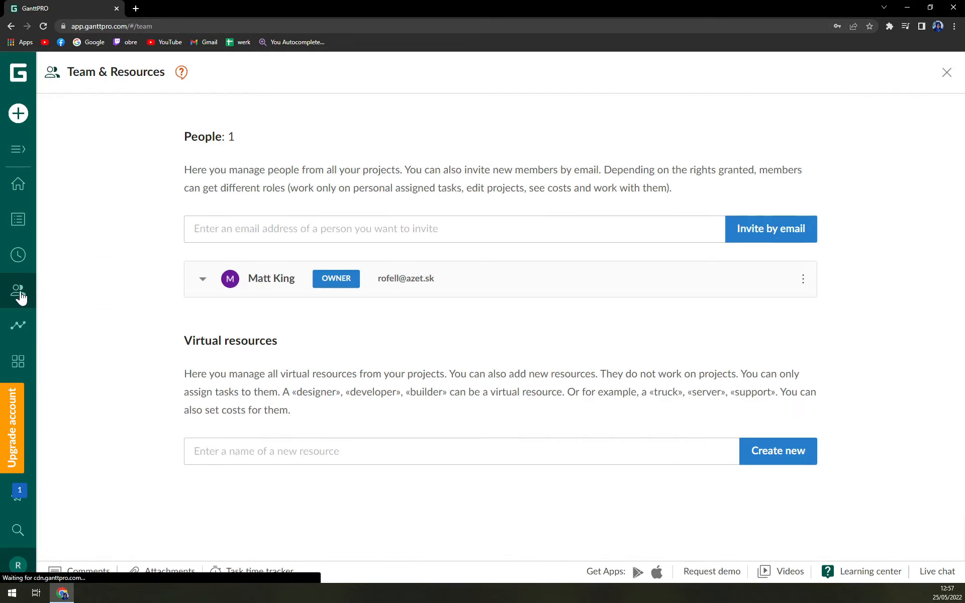
left_click(19, 327)
left_click(24, 372)
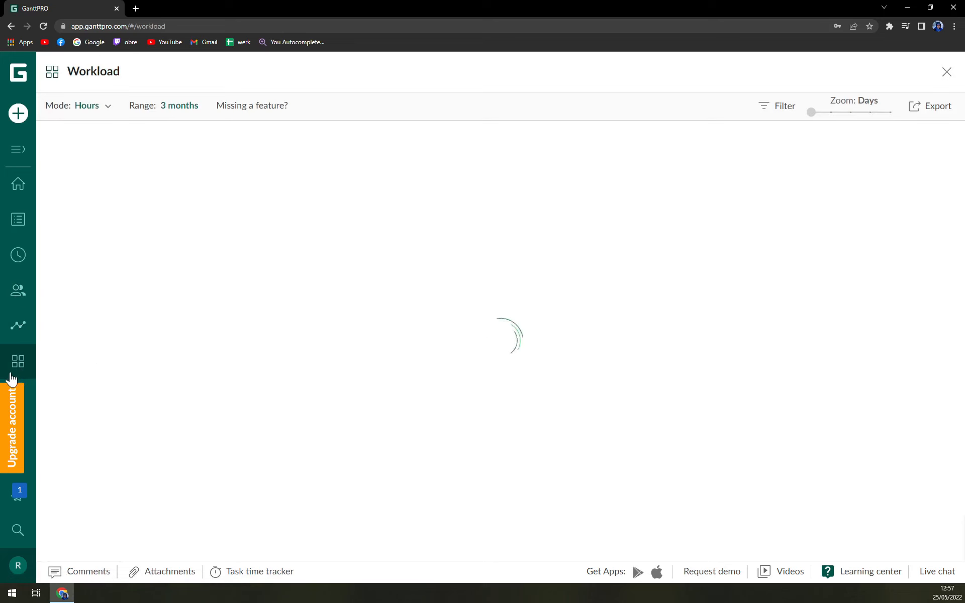
- View plan prices monthly and annually, close them, and reopen TEST from the projects list
left_click(17, 433)
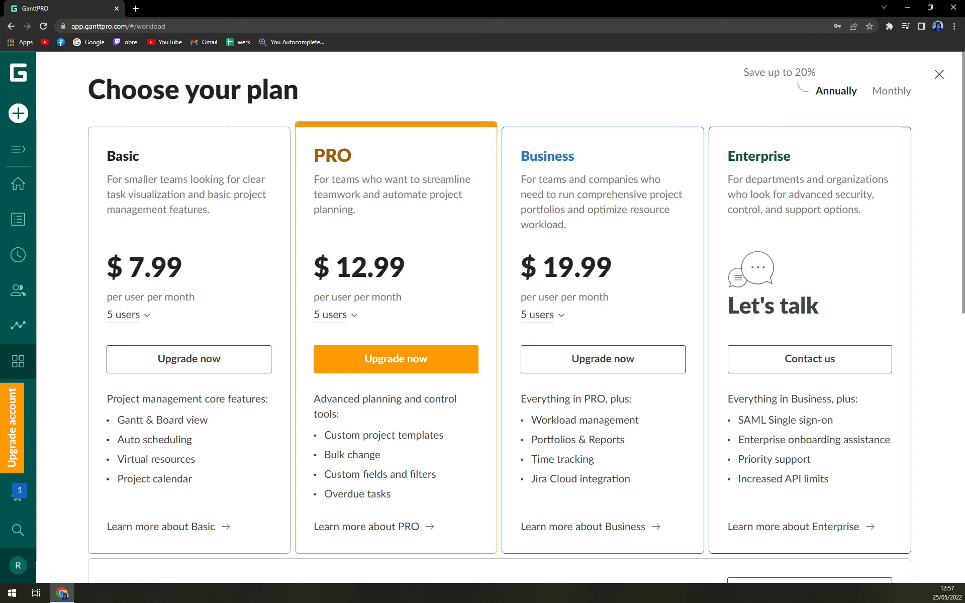
left_click(892, 90)
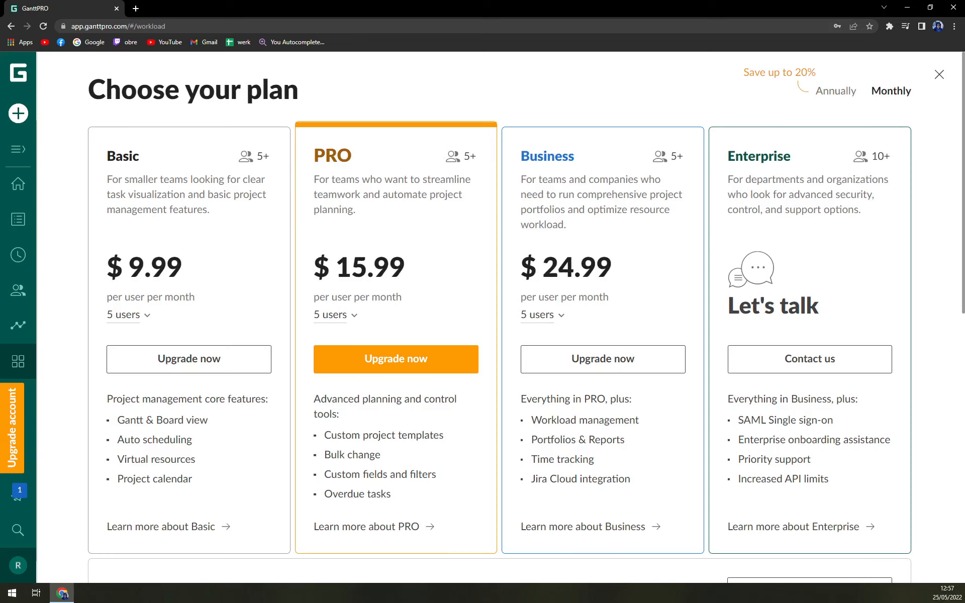
left_click(837, 92)
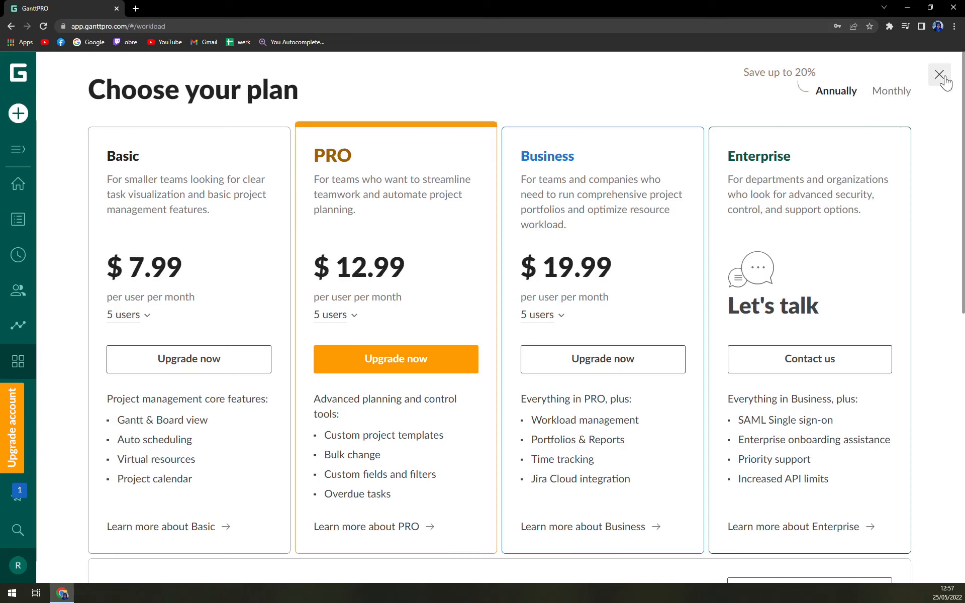
left_click(939, 75)
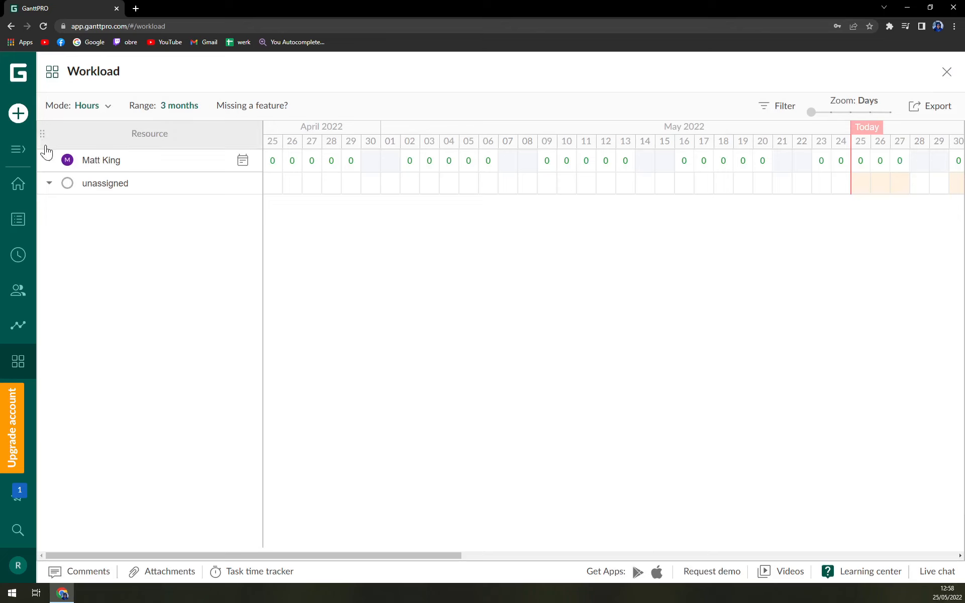
left_click(15, 183)
left_click(121, 169)
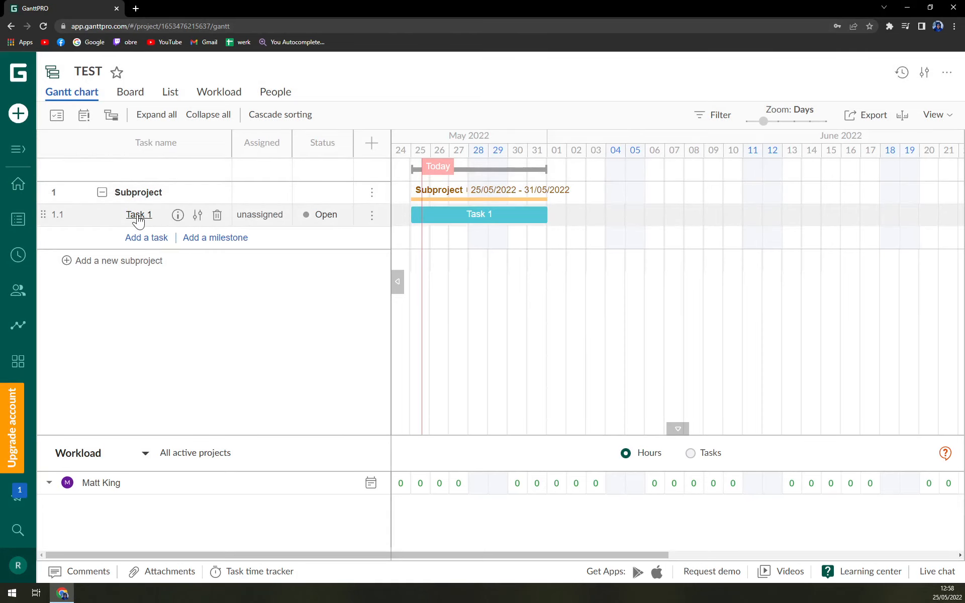
- Add task TEst2 as 1.2 under Subproject and move its bar to 30 May
left_click(145, 237)
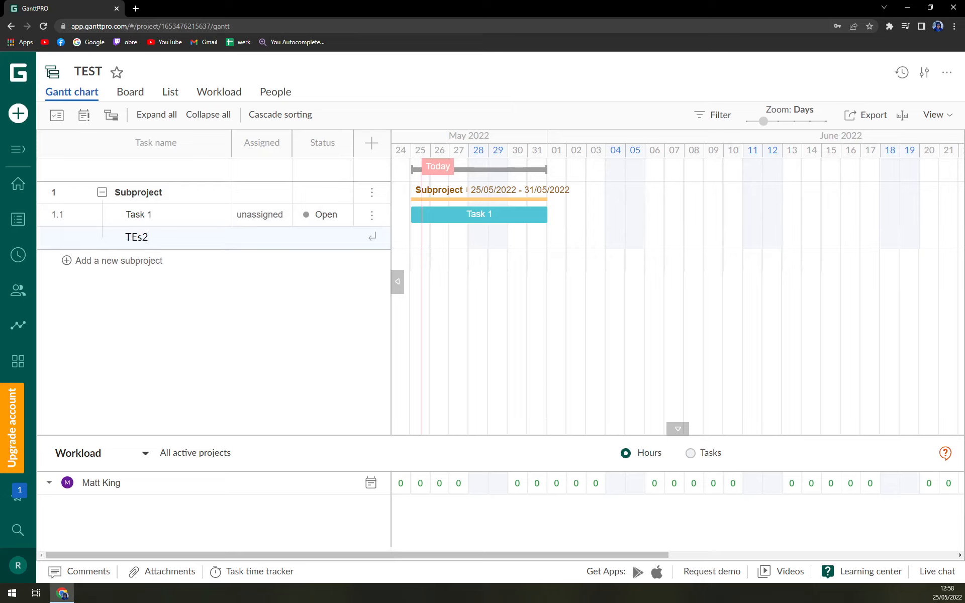
key("Return")
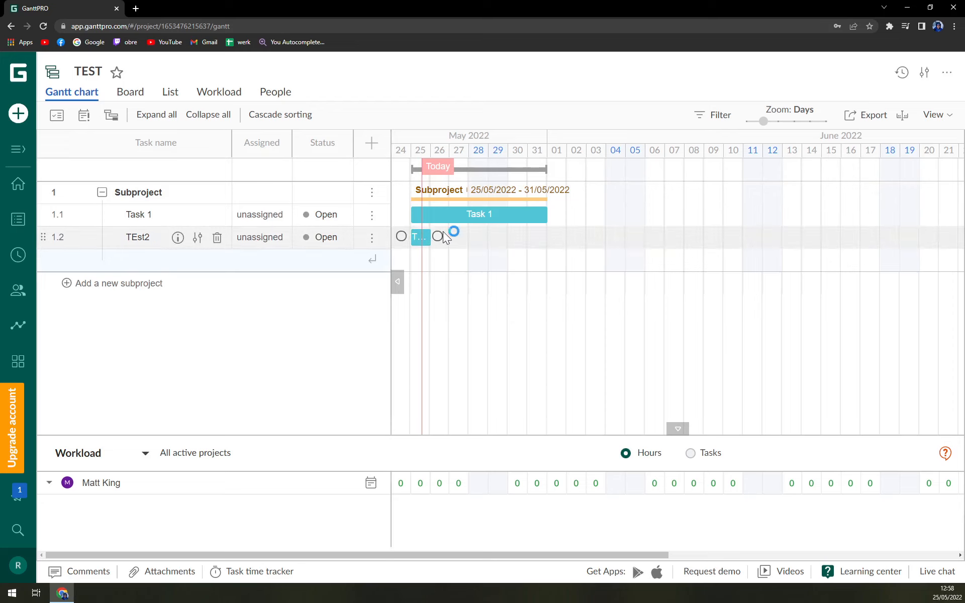
left_click_drag(437, 236, 519, 249)
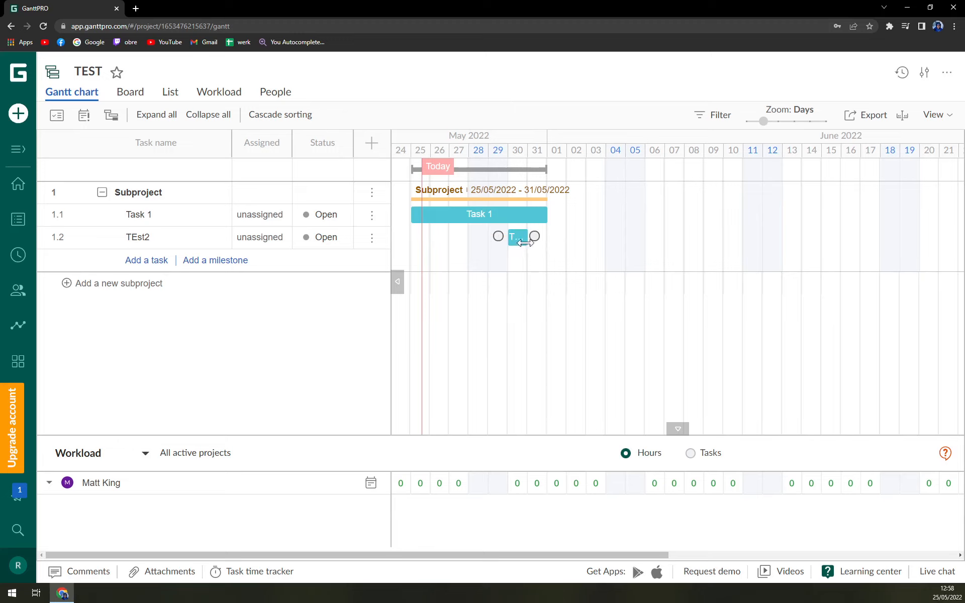
left_click_drag(526, 242, 513, 284)
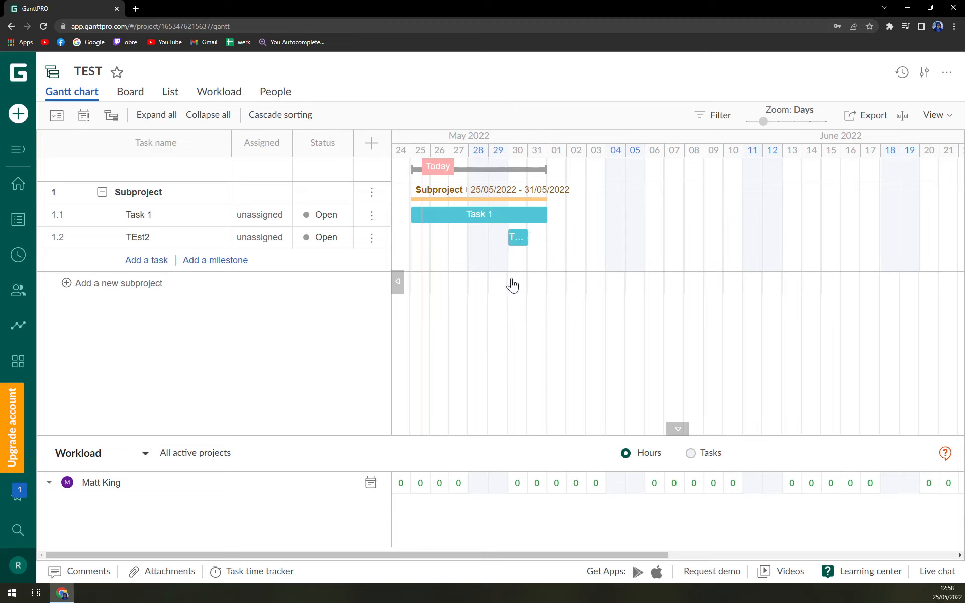
- Add New subprojects 2–4, each holding a one-day New sibling task on 25/05/2022
left_click(204, 261)
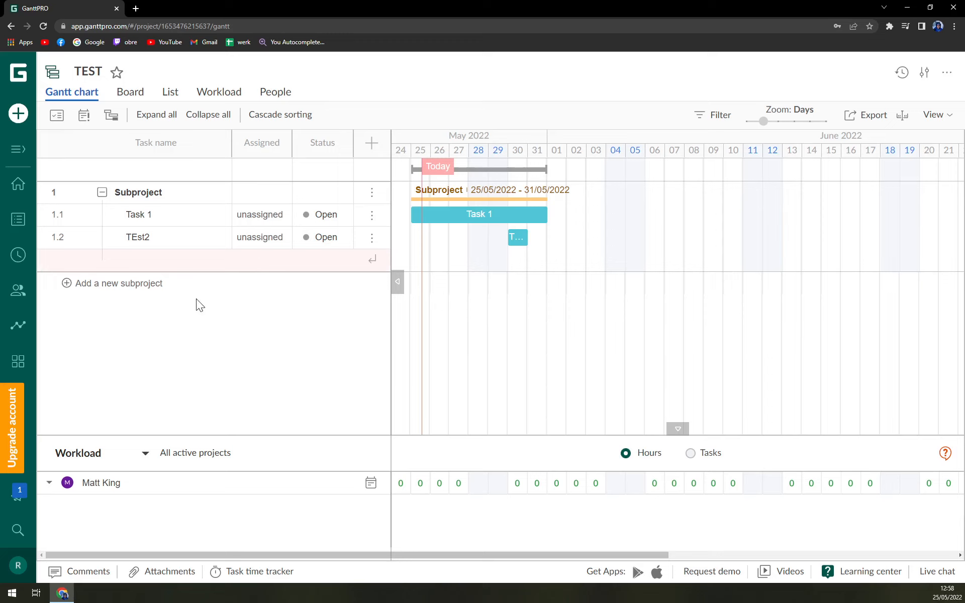
left_click(135, 310)
left_click(132, 290)
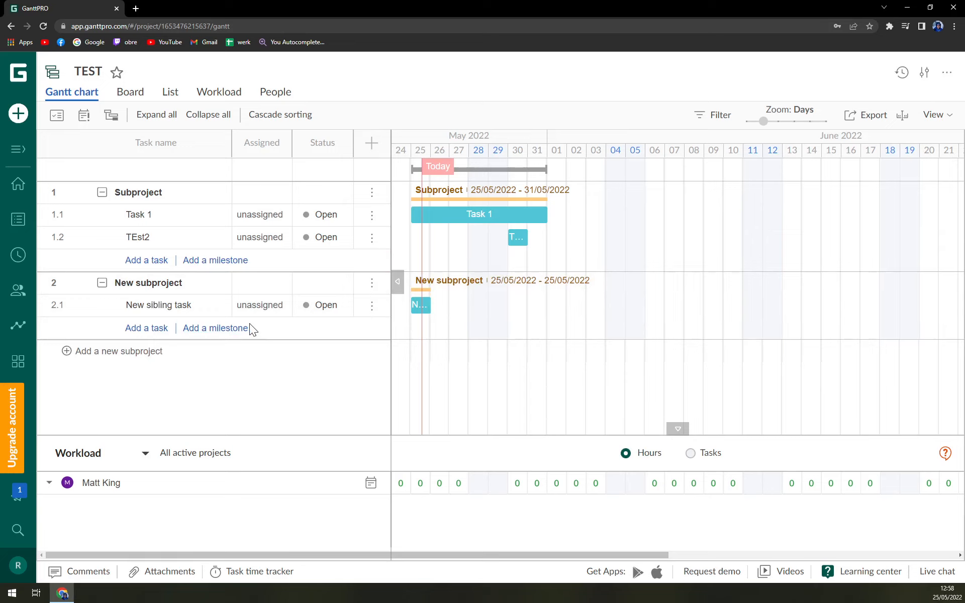
left_click(133, 352)
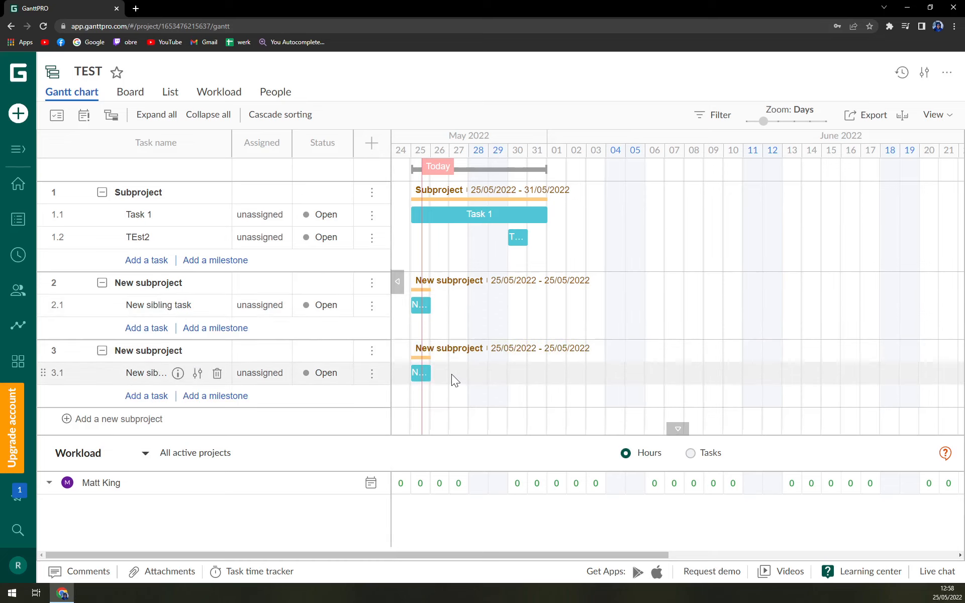
mouse_move(439, 378)
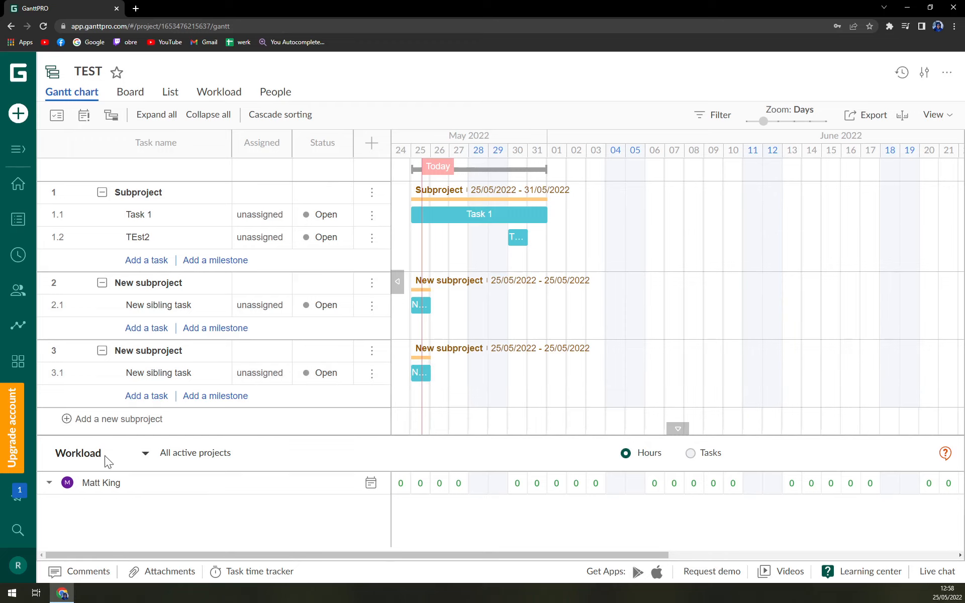
left_click(119, 422)
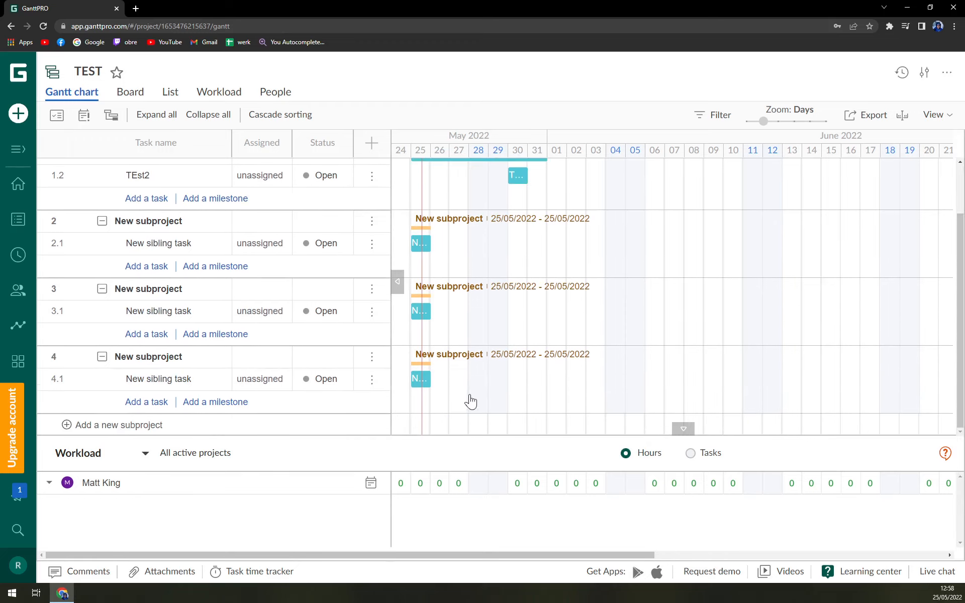
scroll(462, 384, "up", 2)
scroll(462, 385, "down", 2)
scroll(462, 382, "up", 2)
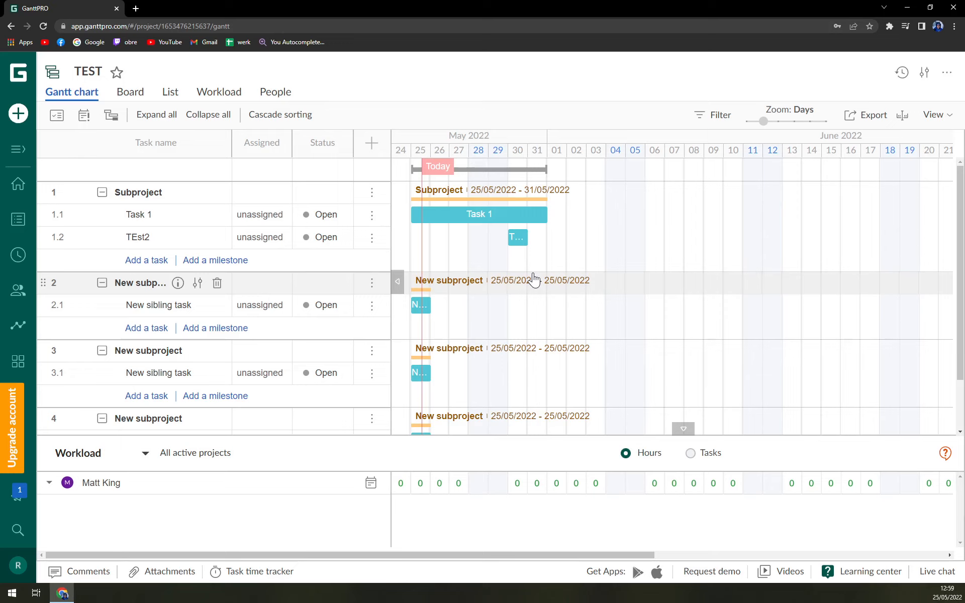
- On the status Board, move a New sibling task to Done
left_click(129, 92)
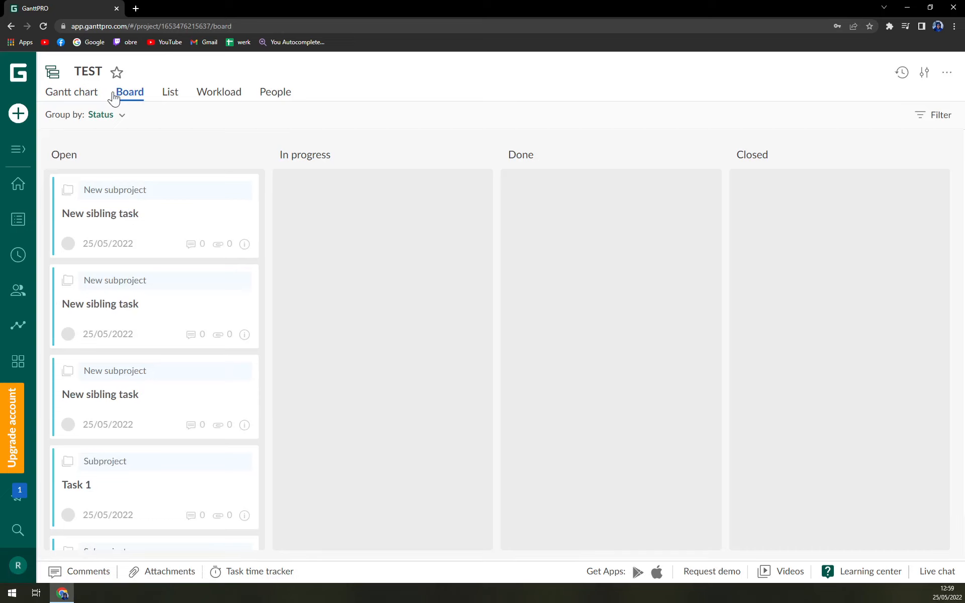
left_click_drag(129, 188, 148, 197)
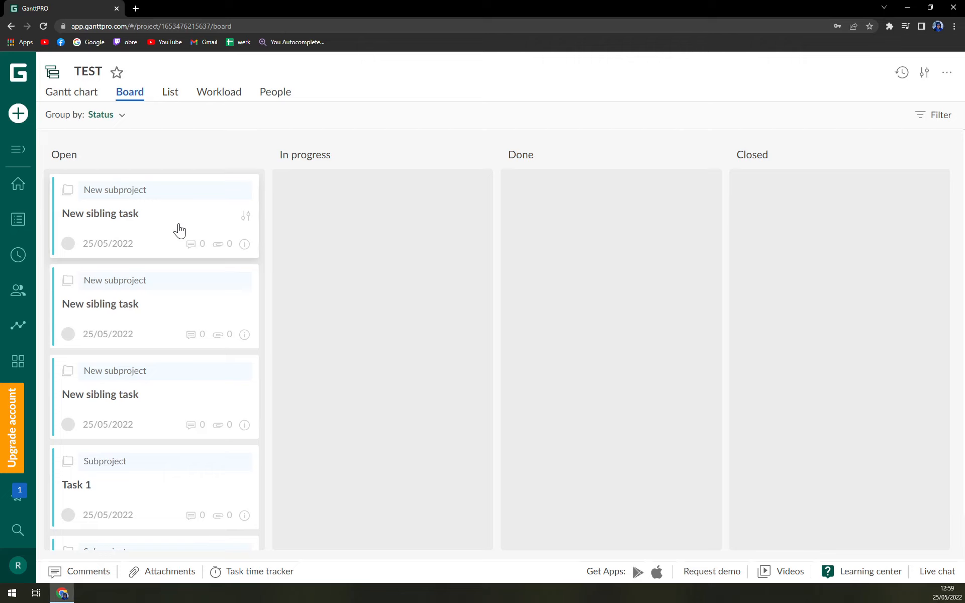
left_click_drag(179, 231, 577, 252)
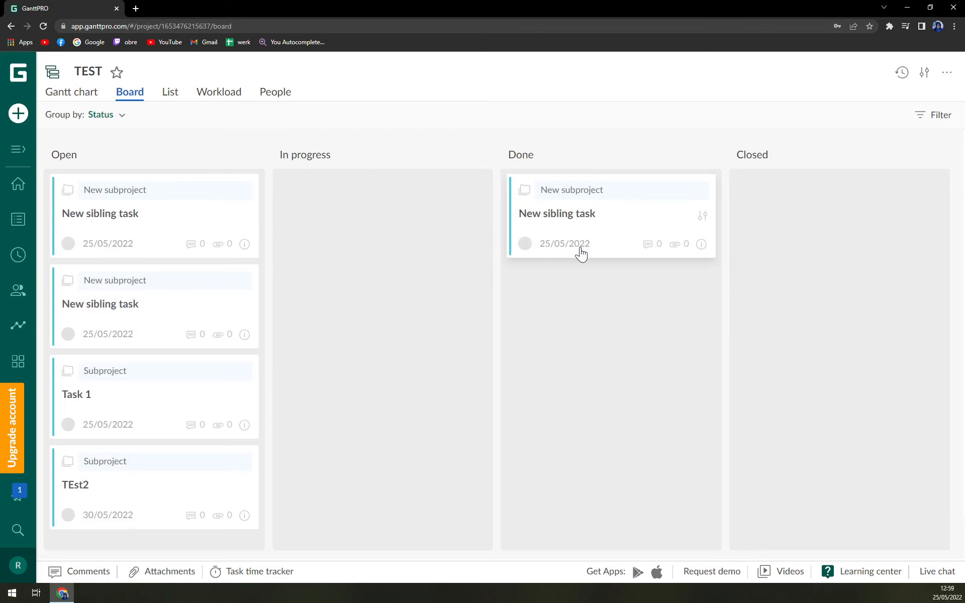
- Move another New sibling task and Task 1 to In progress, and TEst2 to Closed
left_click(73, 93)
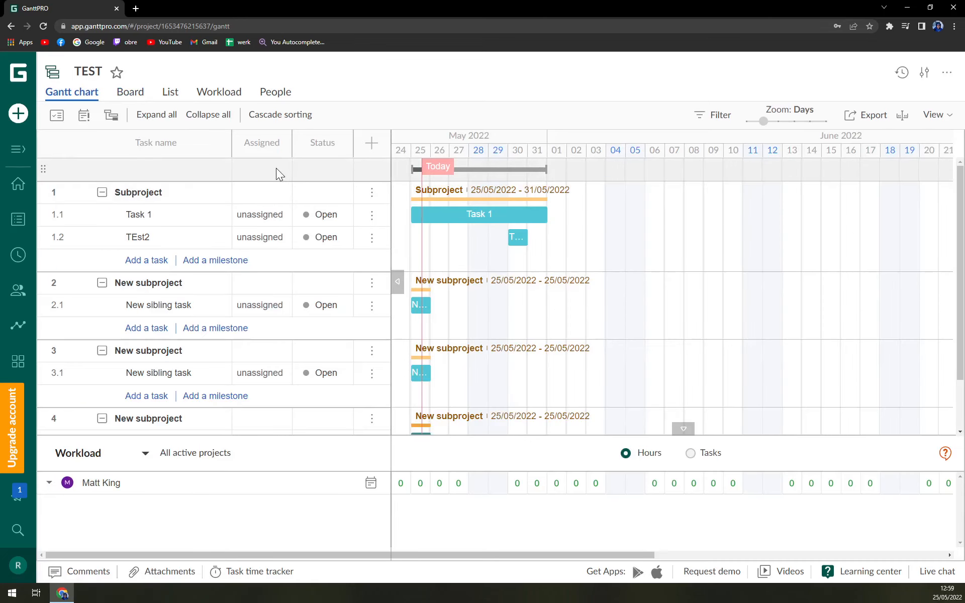
left_click(130, 92)
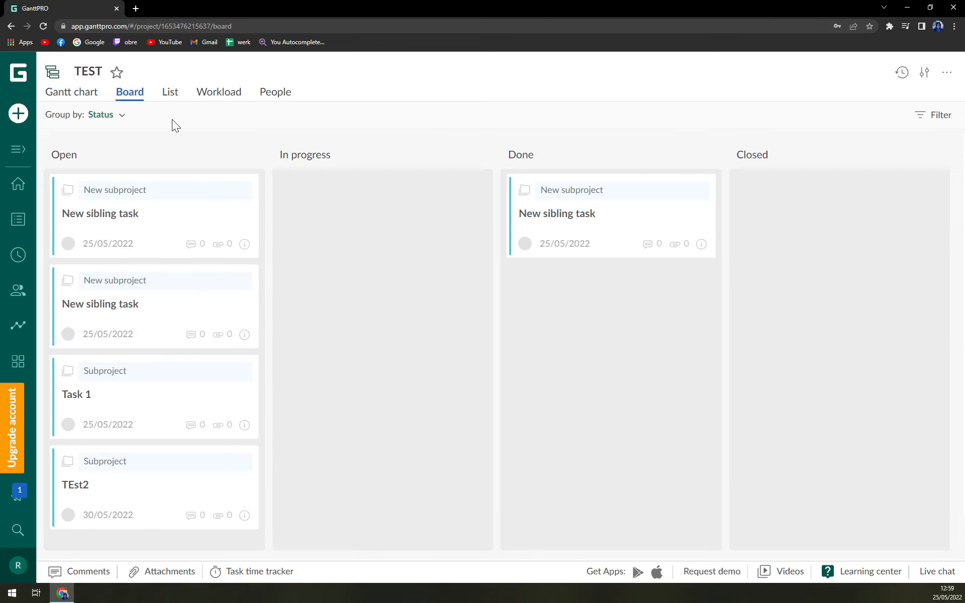
left_click_drag(131, 201, 394, 229)
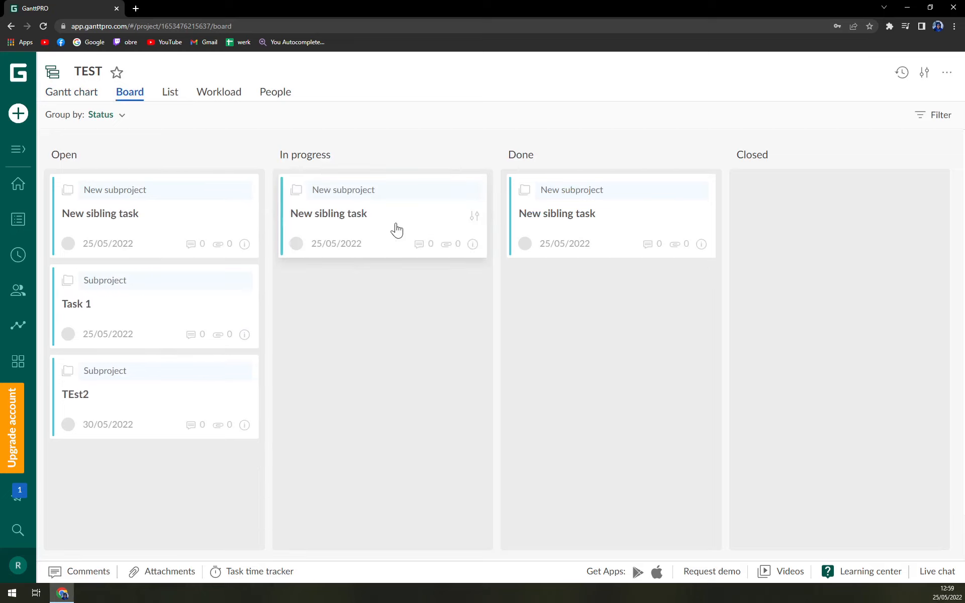
left_click_drag(243, 308, 277, 316)
left_click_drag(196, 337, 614, 359)
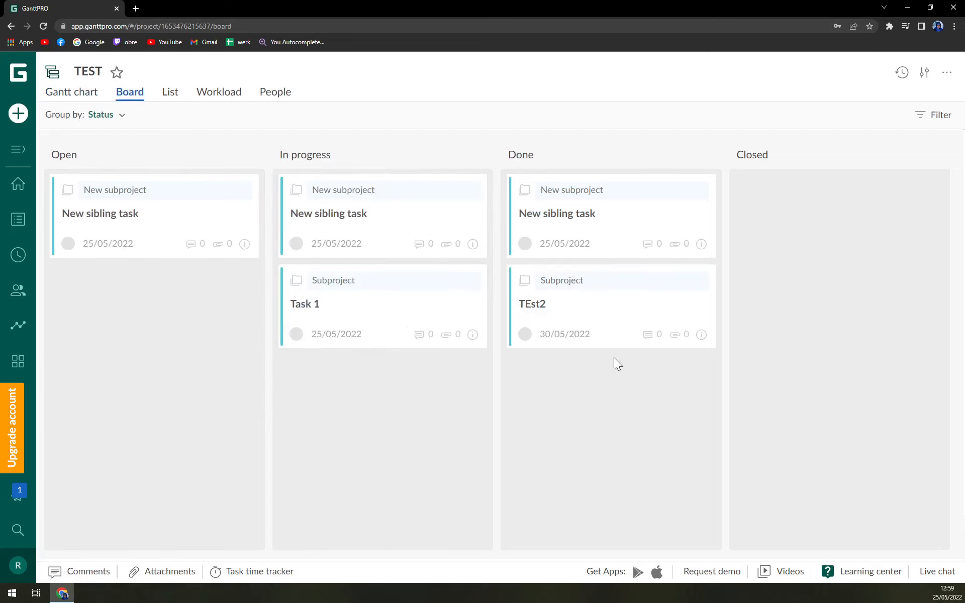
left_click_drag(592, 318, 814, 308)
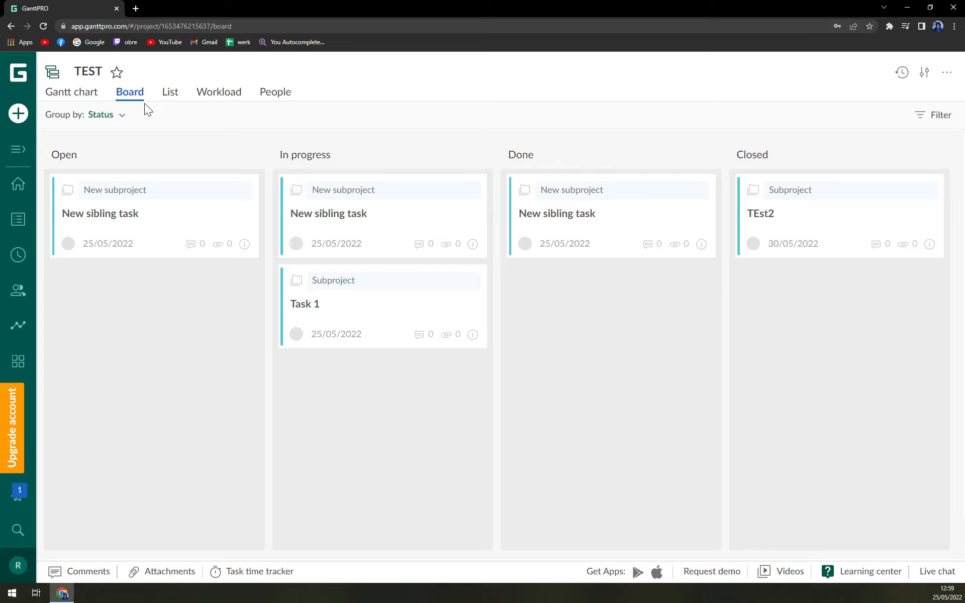
- Look through the List, Workload, Board and Gantt views to check the task statuses
left_click(170, 94)
left_click(203, 98)
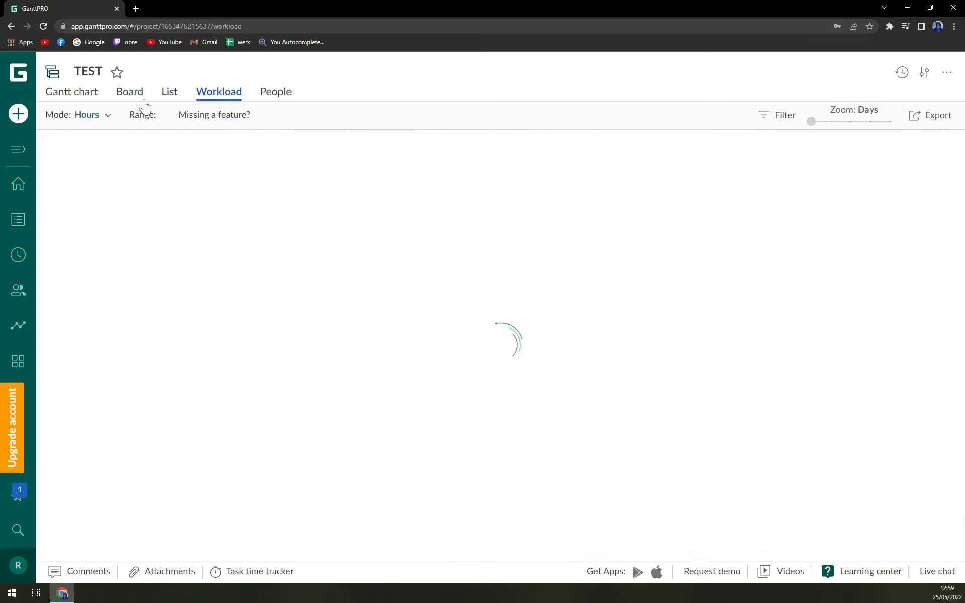
left_click(85, 100)
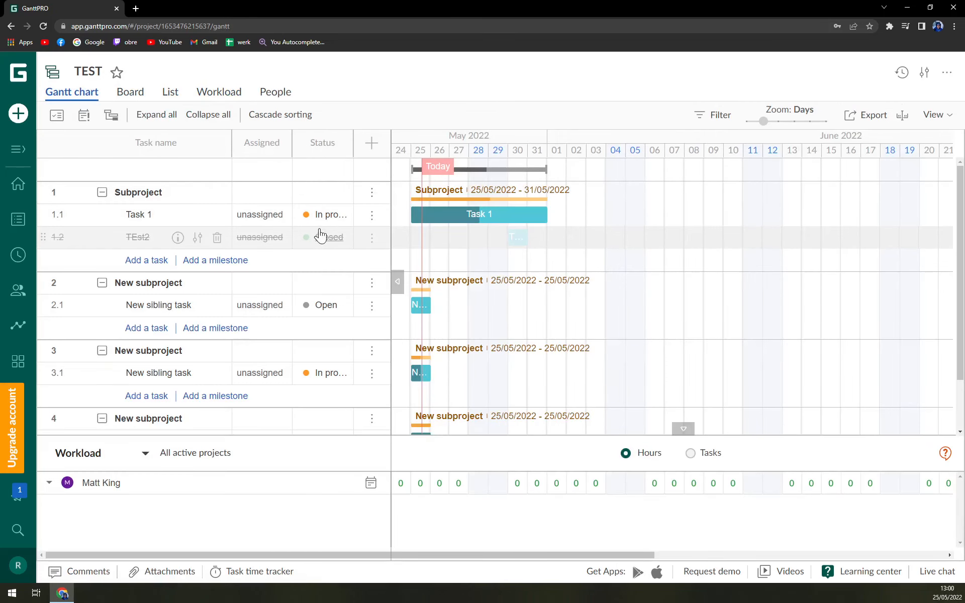
left_click(119, 98)
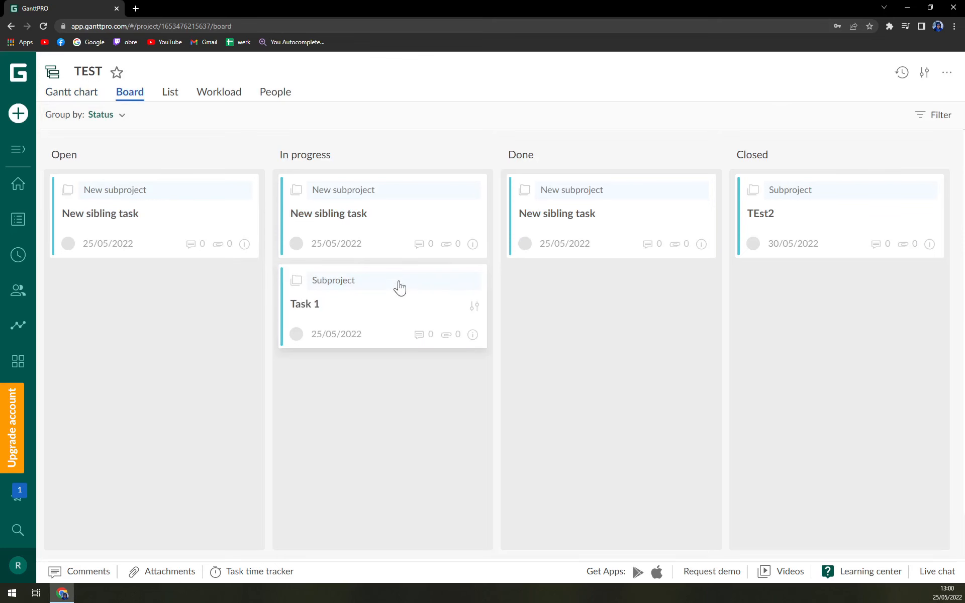
left_click(67, 96)
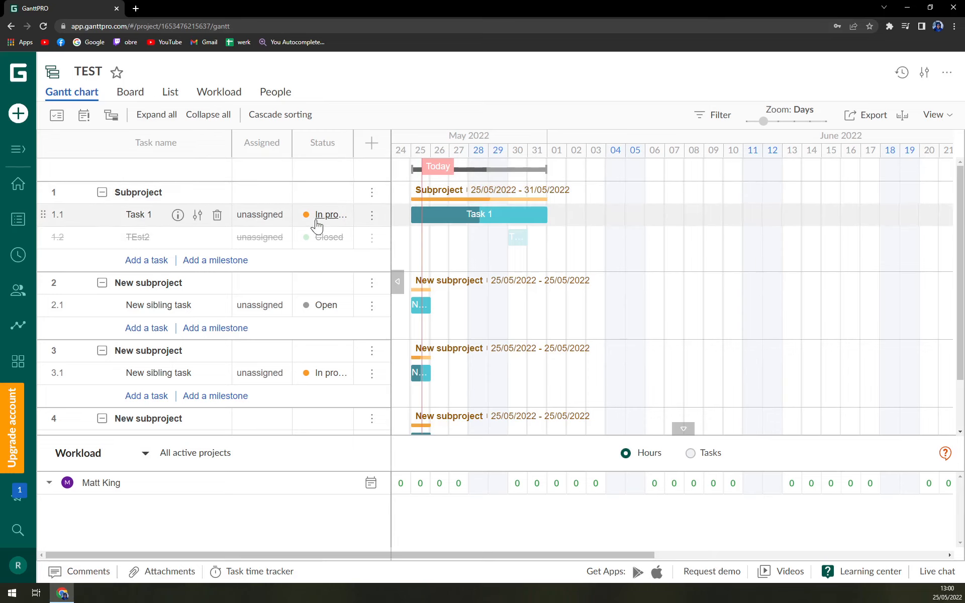
- Move Task 1 into the Done column on the Board, then go back to the Gantt chart
left_click(121, 104)
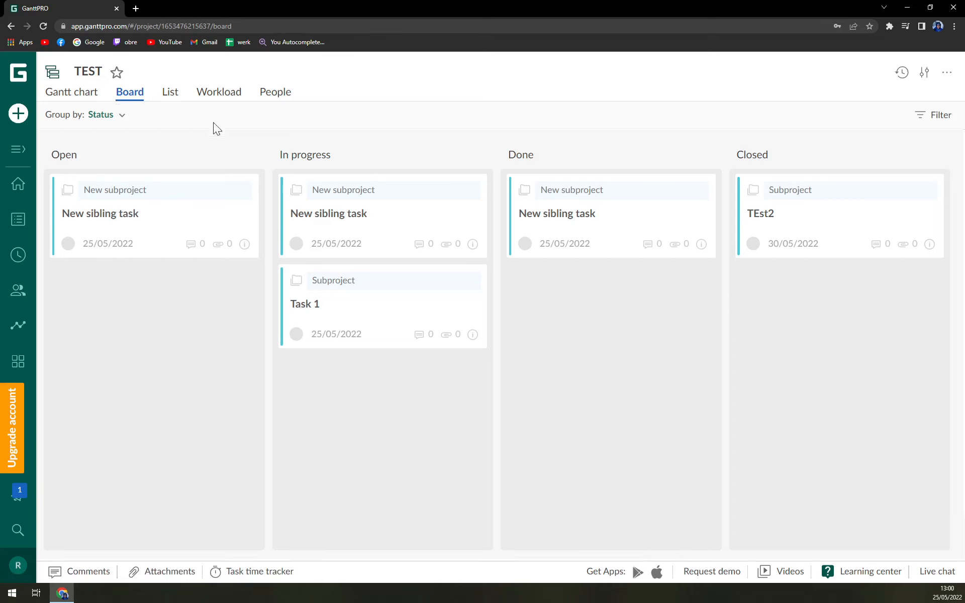
left_click_drag(370, 280, 589, 306)
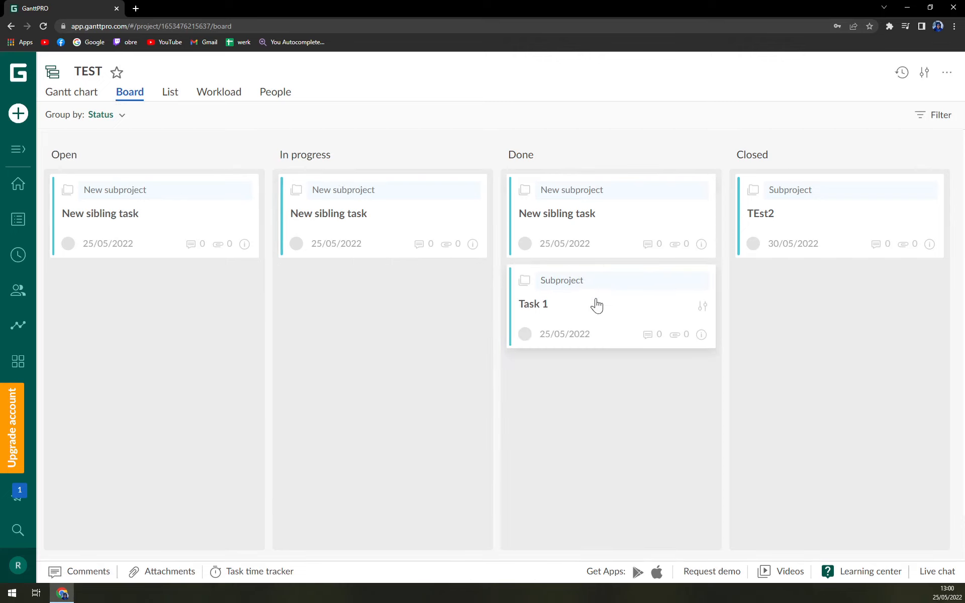
left_click(69, 96)
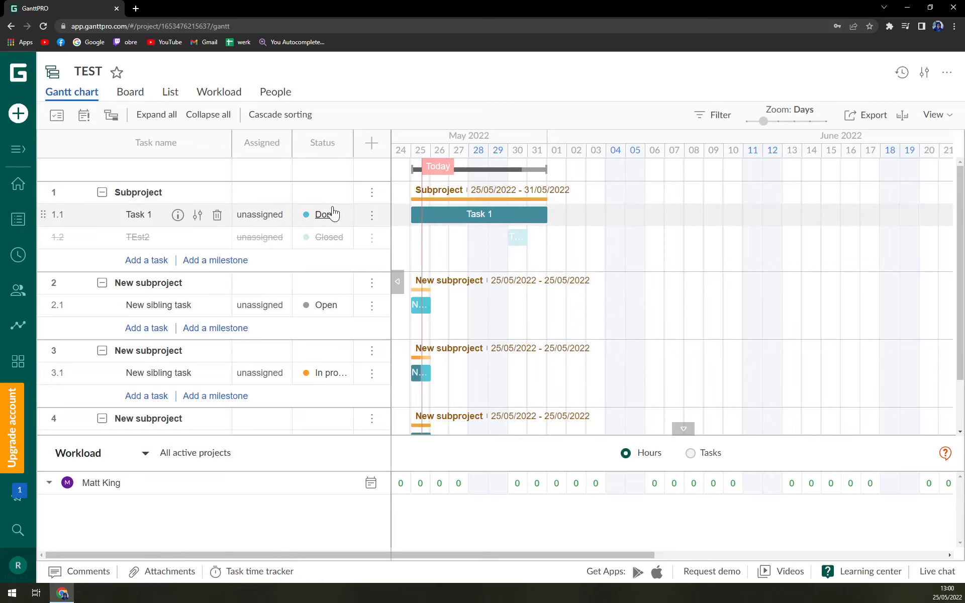
- Change TEst2's status to In progress in the Gantt grid's Status cell
left_click(330, 240)
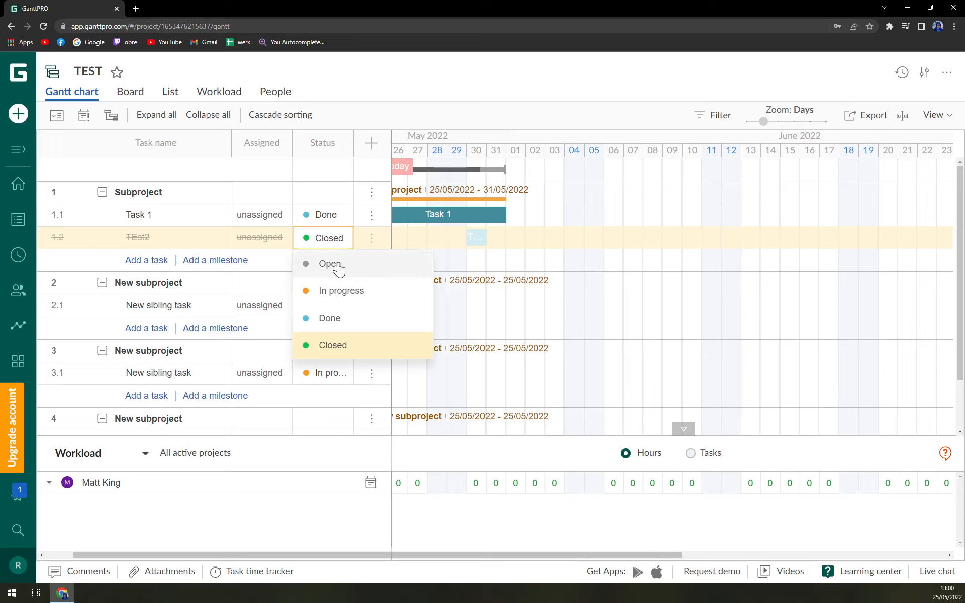
left_click(336, 296)
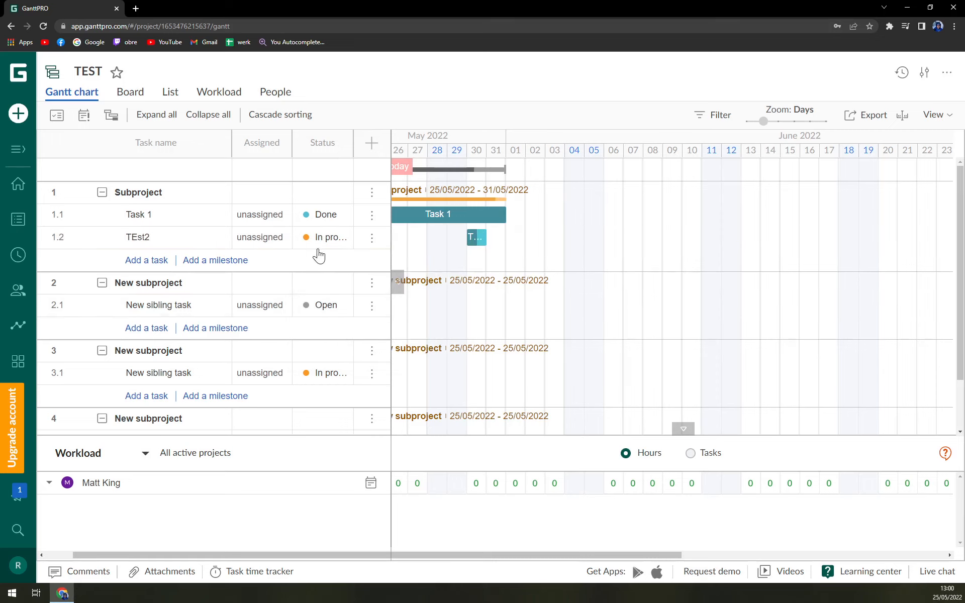